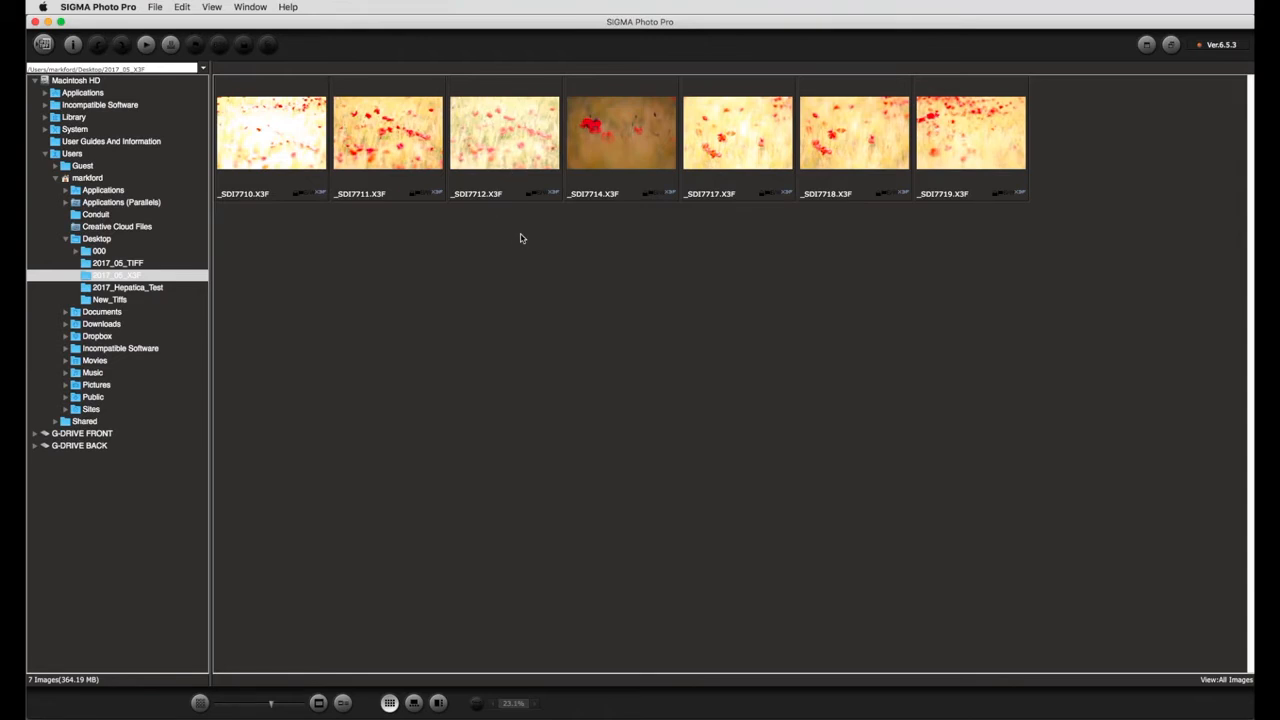
- Switch to the main image view and open _SDI7712.X3F for color review
{"action": "left_click", "coordinate": [414, 702]}
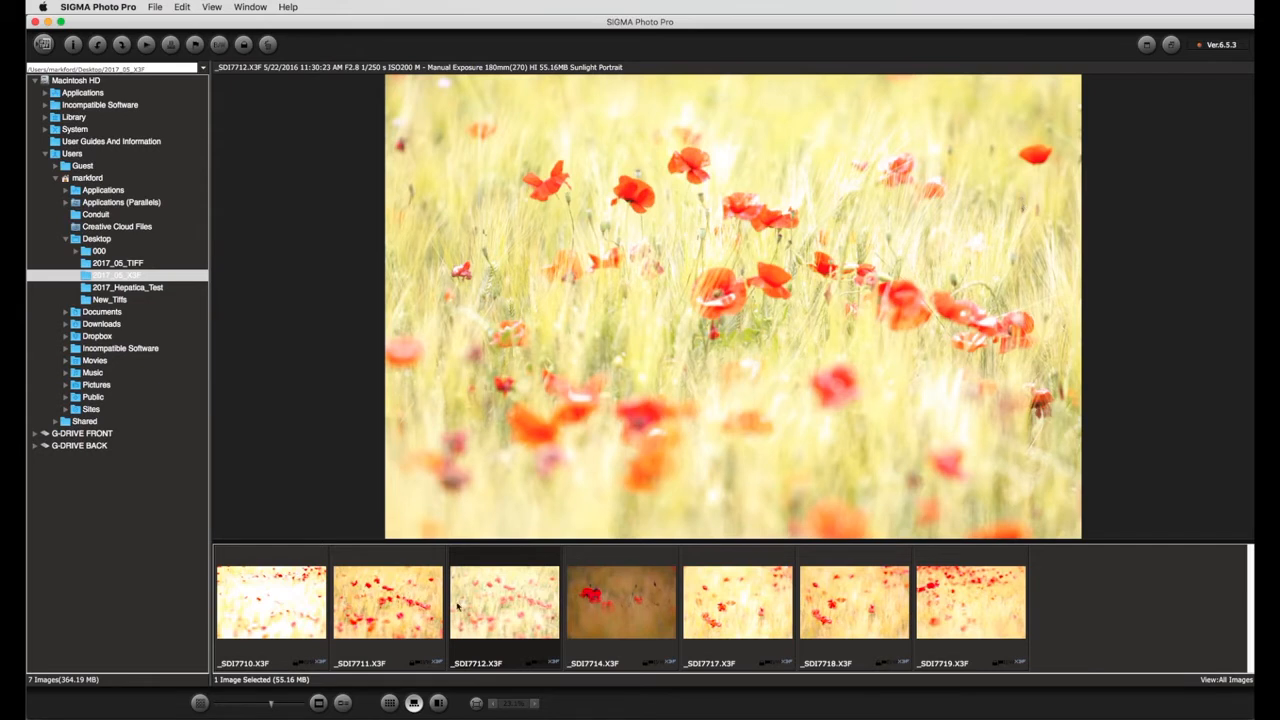
{"action": "right_click", "coordinate": [488, 577]}
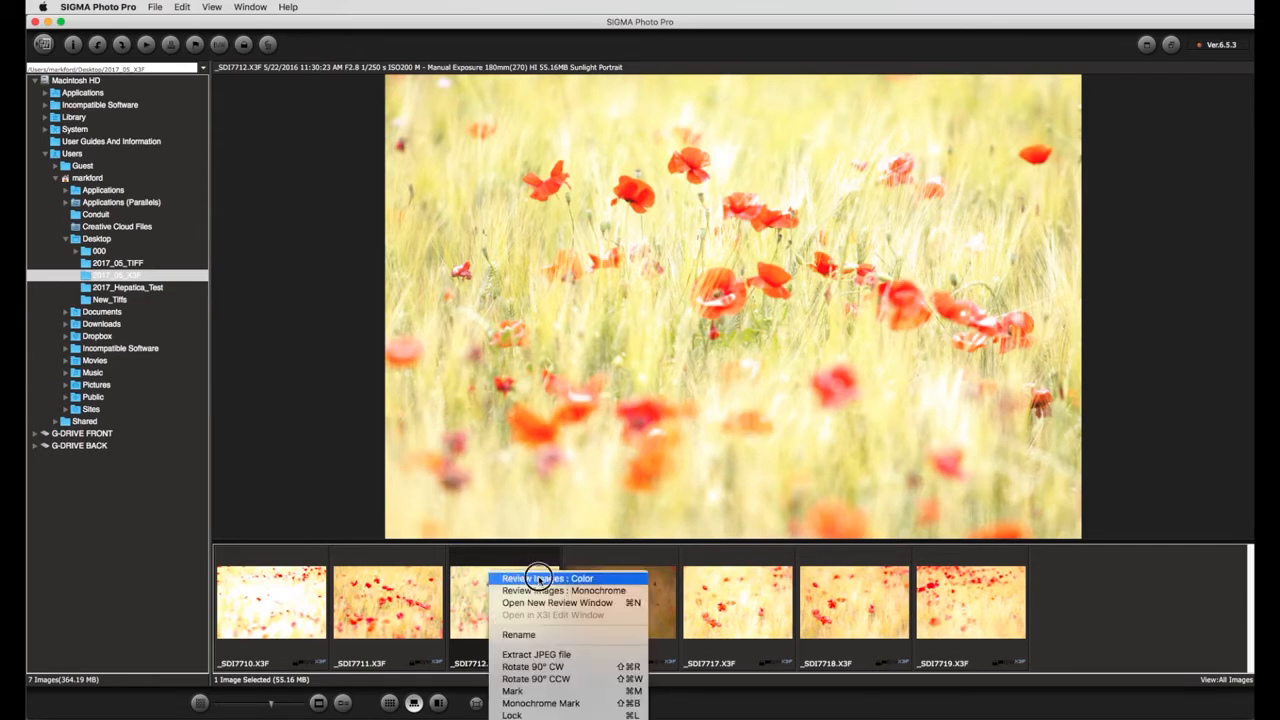
{"action": "left_click", "coordinate": [539, 578]}
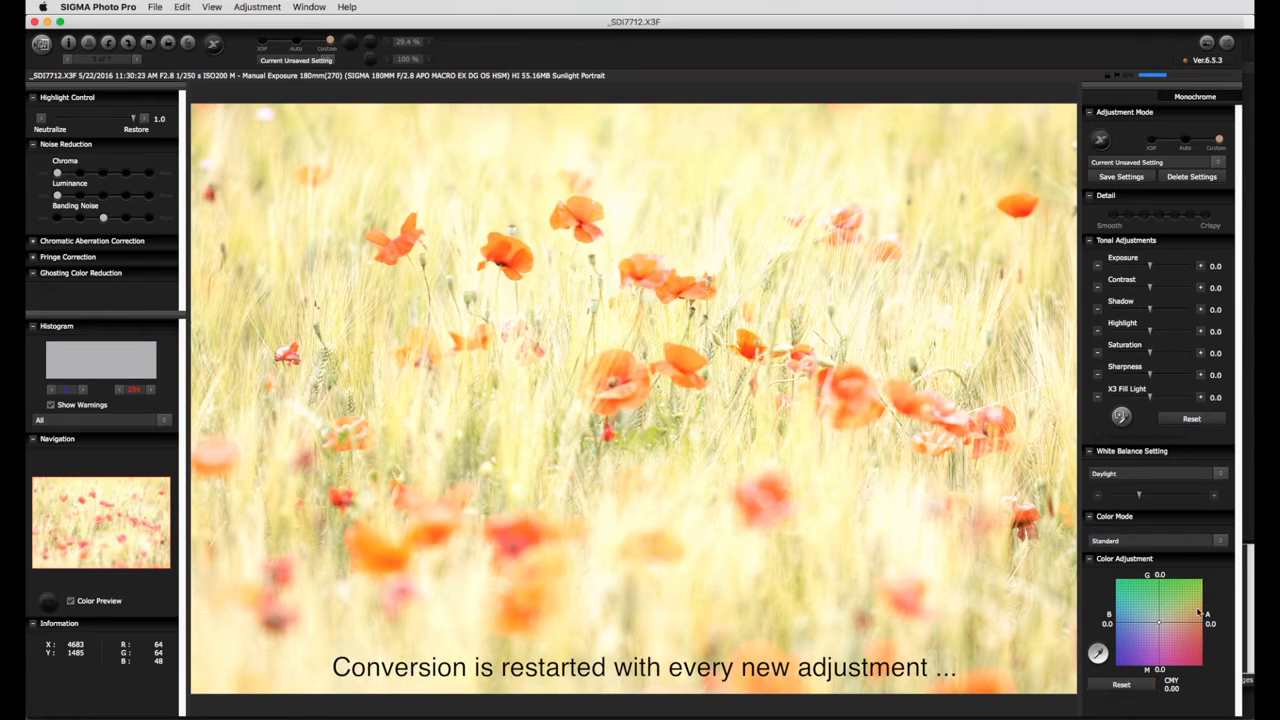
{"action": "left_click", "coordinate": [1221, 541]}
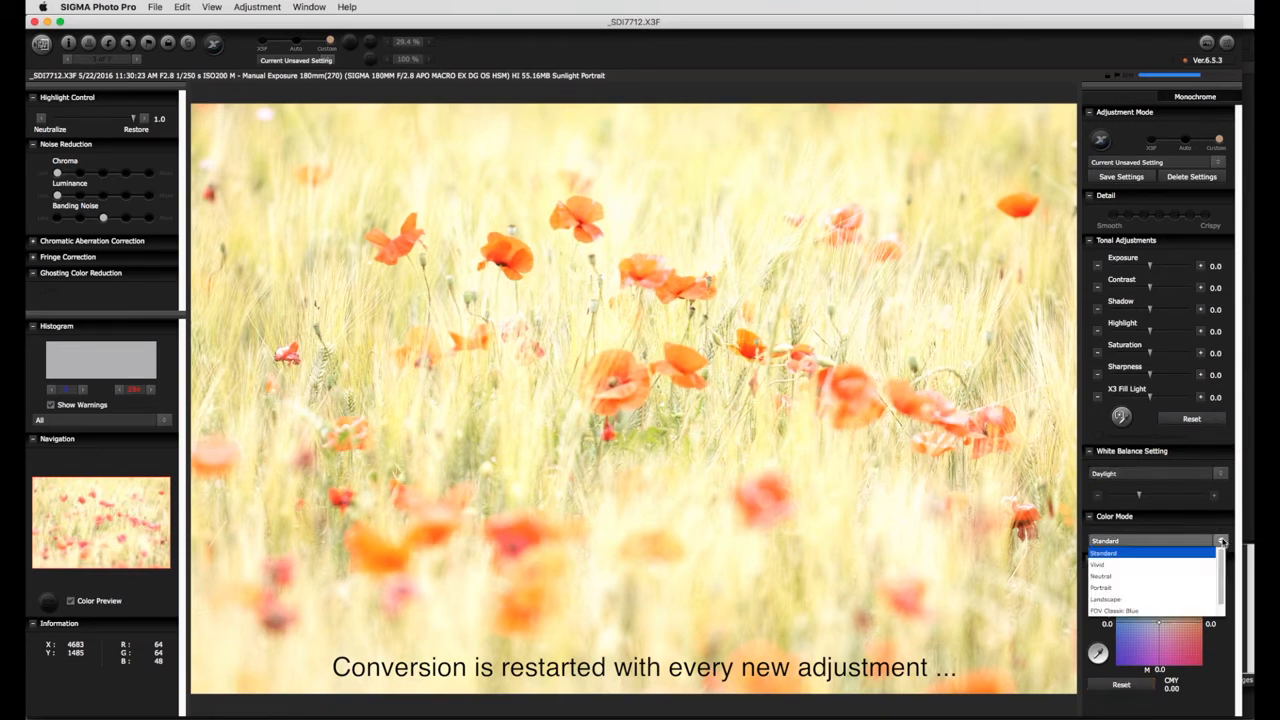
{"action": "left_click", "coordinate": [1221, 474]}
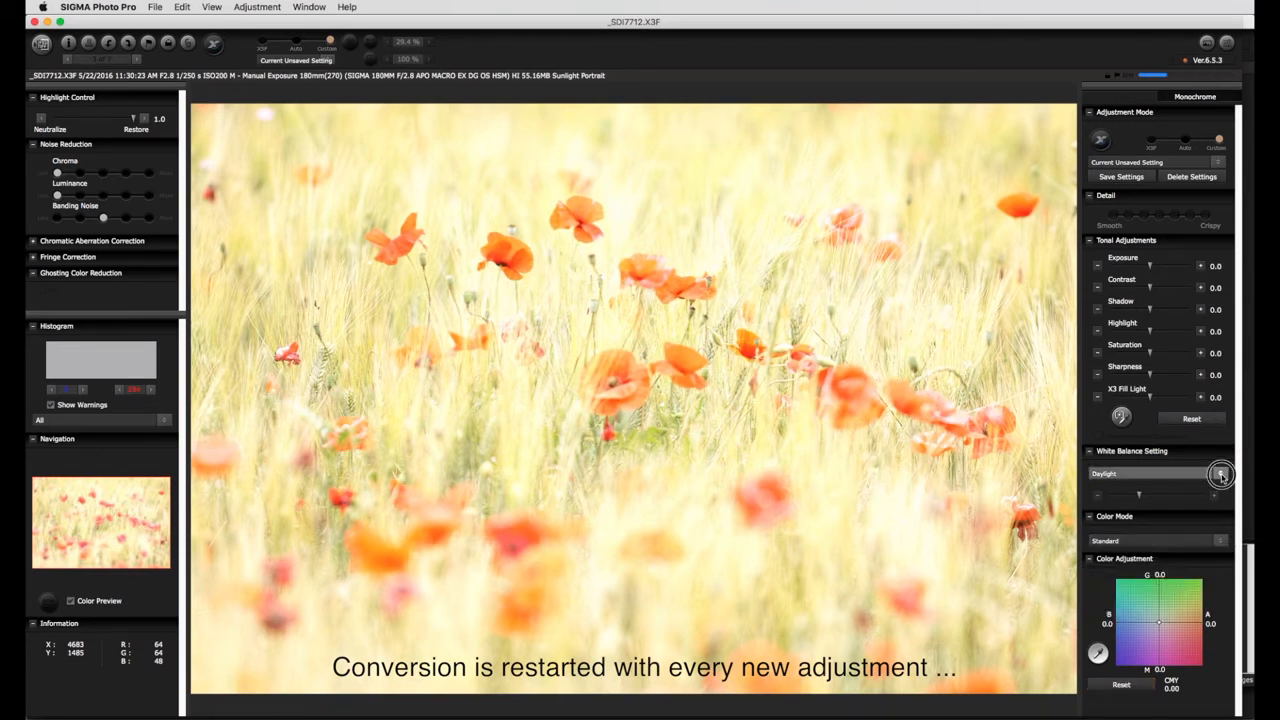
{"action": "left_click", "coordinate": [1232, 474]}
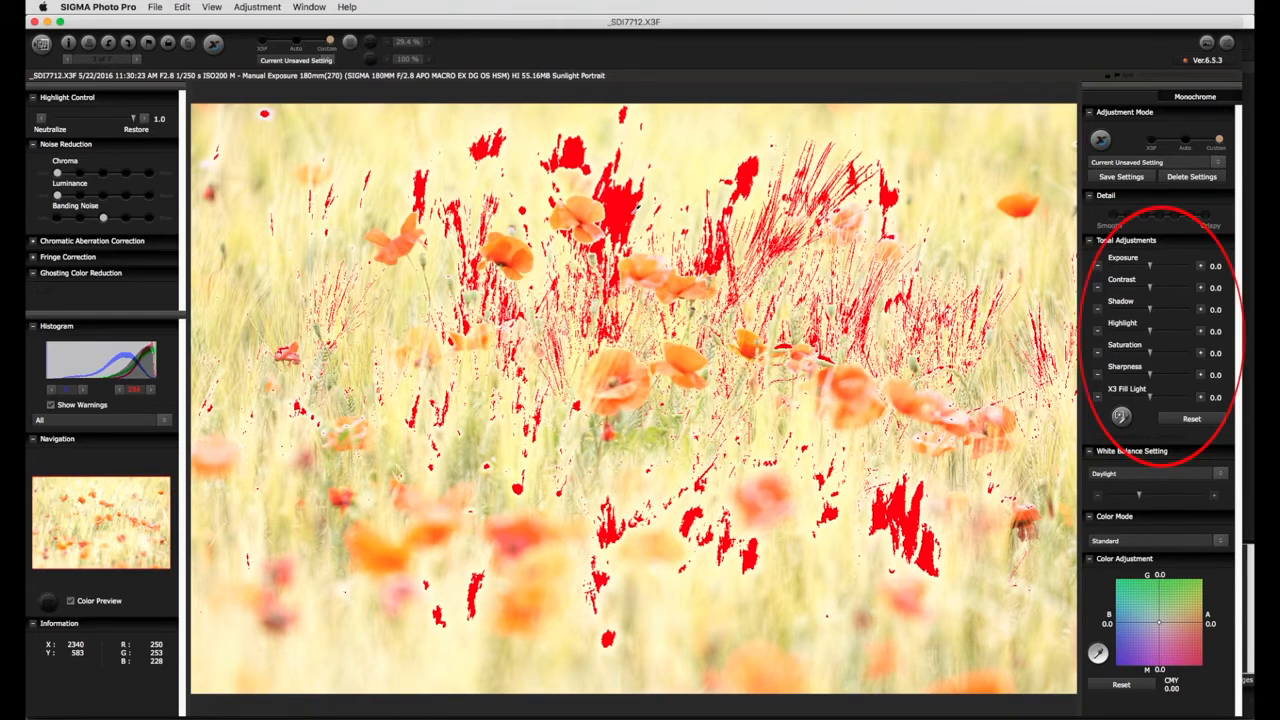
- Lower the photo's exposure to -0.8 and raise X3 Fill Light to 0.2
{"action": "left_click", "coordinate": [1137, 267]}
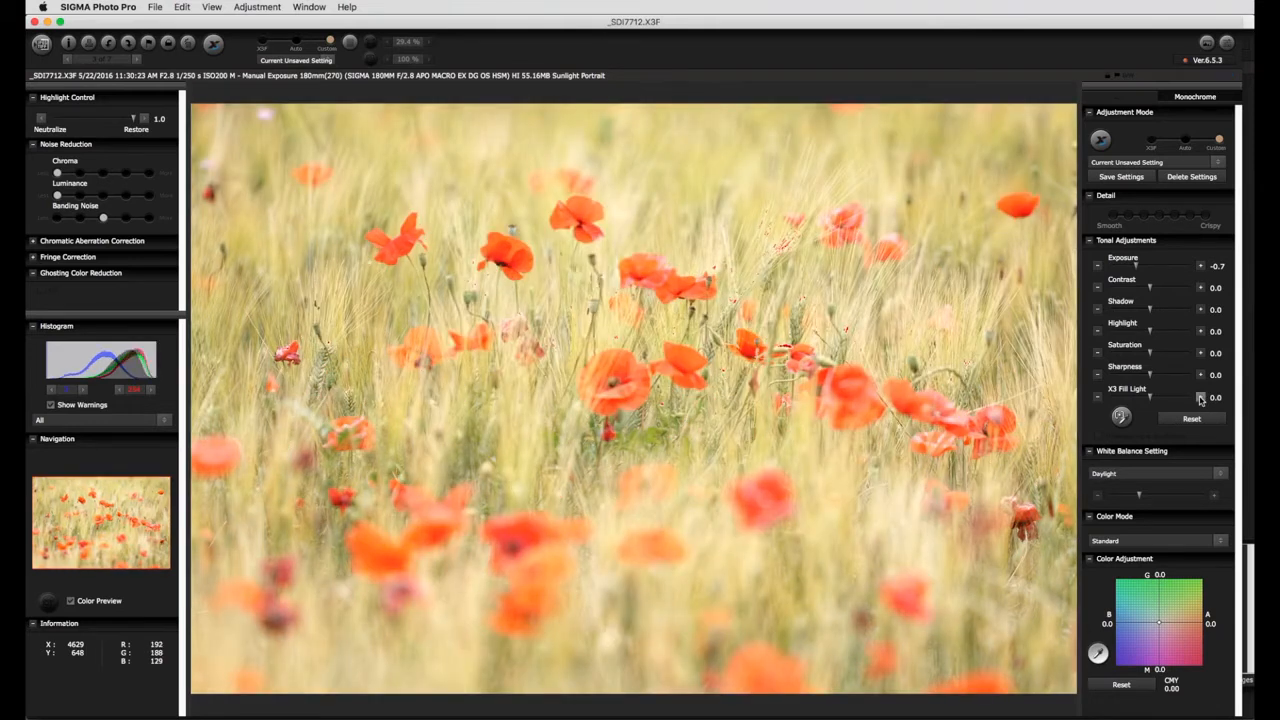
{"action": "left_click", "coordinate": [1097, 266]}
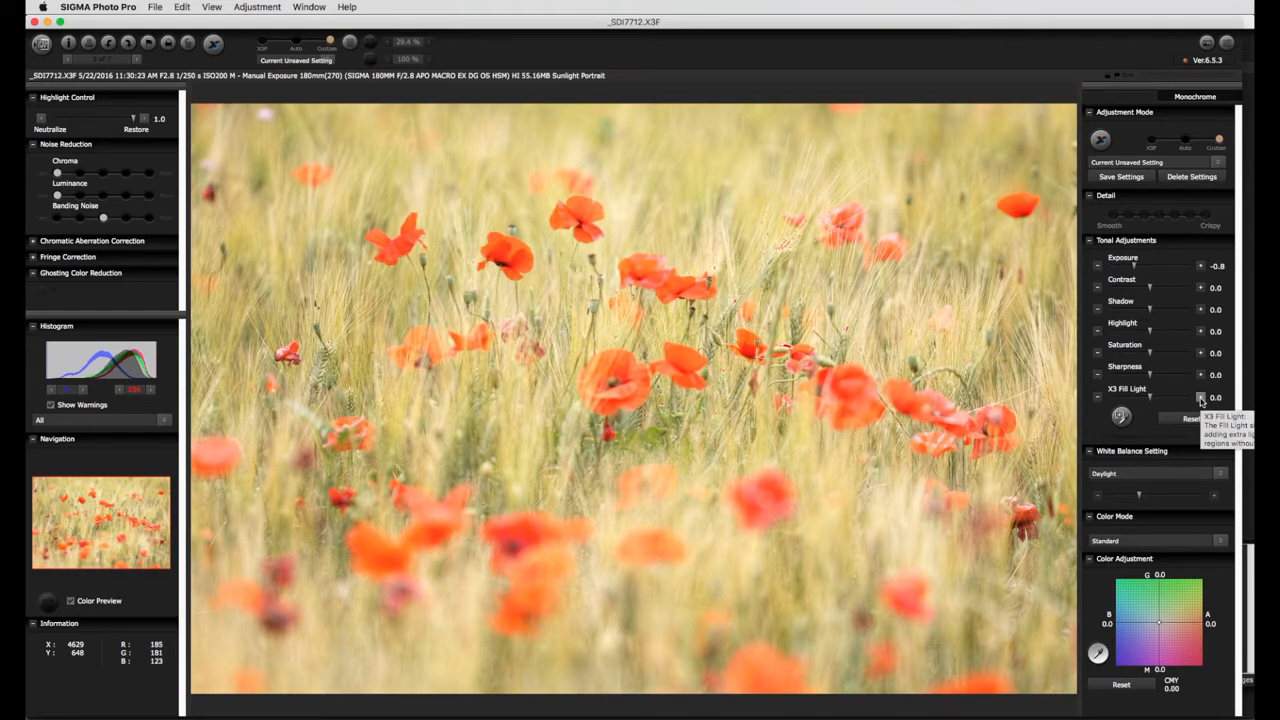
{"action": "left_click", "coordinate": [1201, 398]}
{"action": "left_click", "coordinate": [1201, 398]}
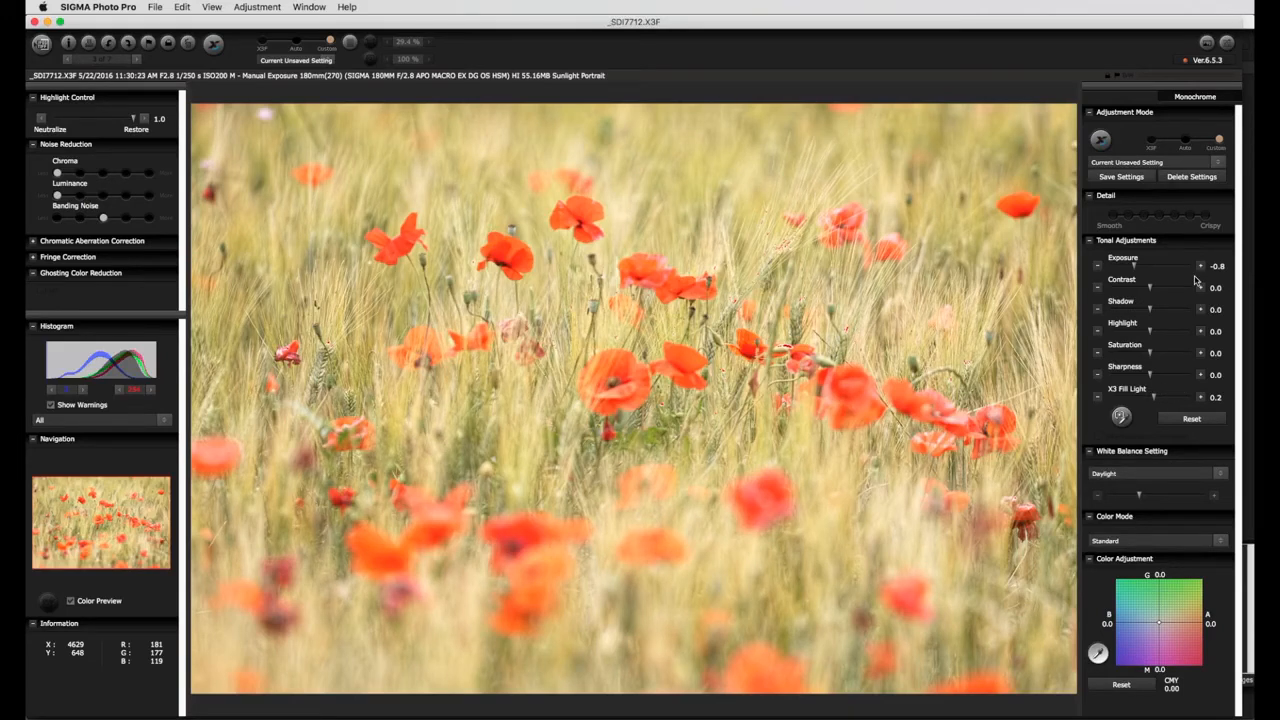
- Try X3 Fill Light at 1.2 and at -1.2, and return it to 0.2
{"action": "left_click_drag", "start_coordinate": [1153, 397], "coordinate": [1173, 400]}
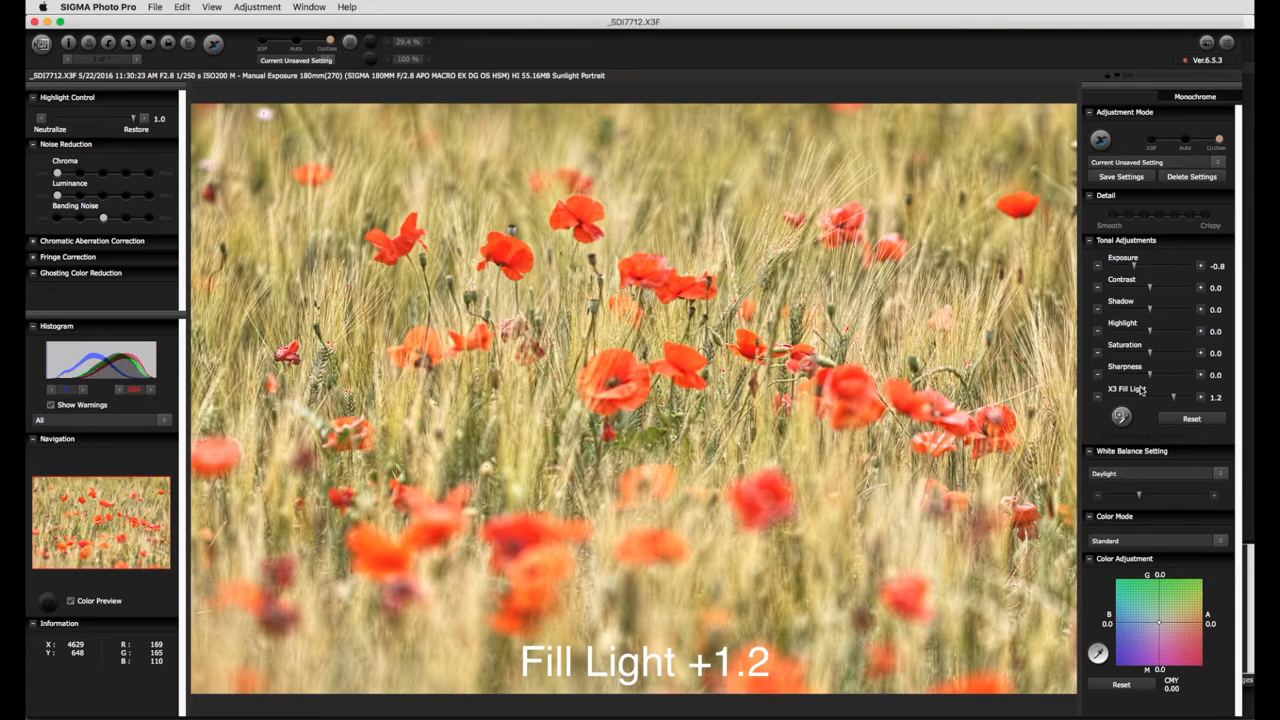
{"action": "left_click", "coordinate": [1128, 397]}
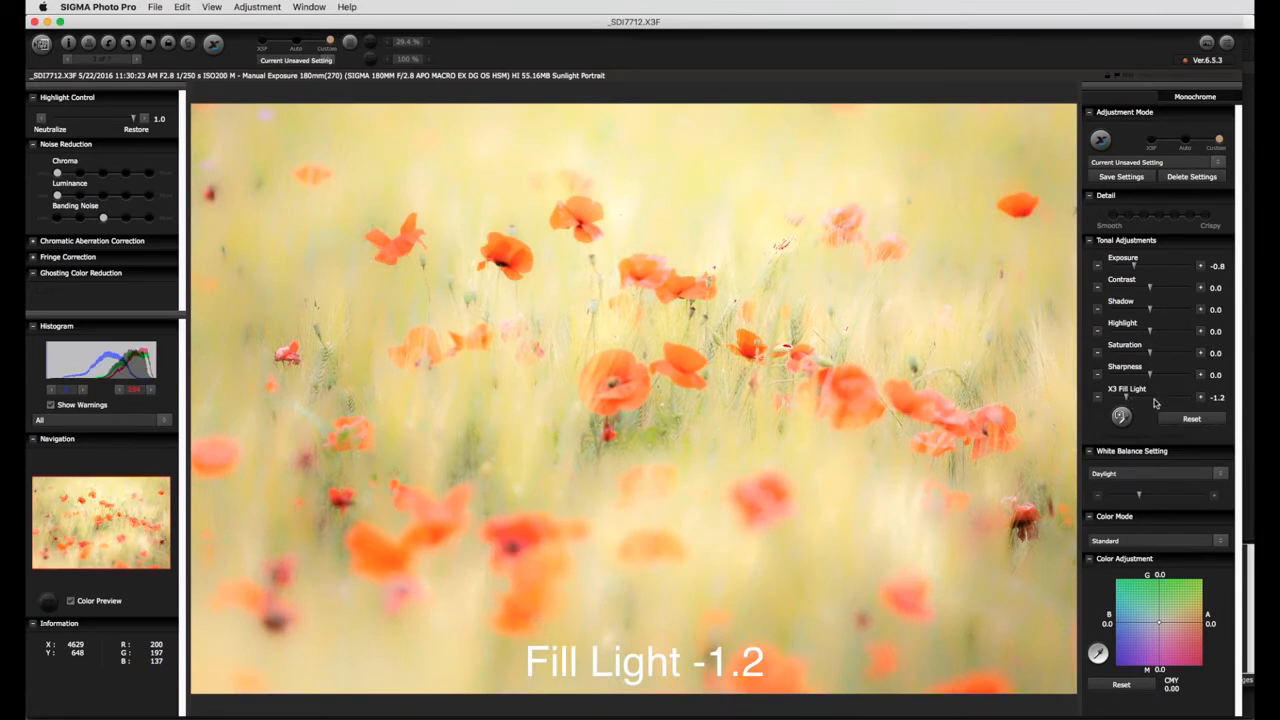
{"action": "left_click", "coordinate": [1155, 400]}
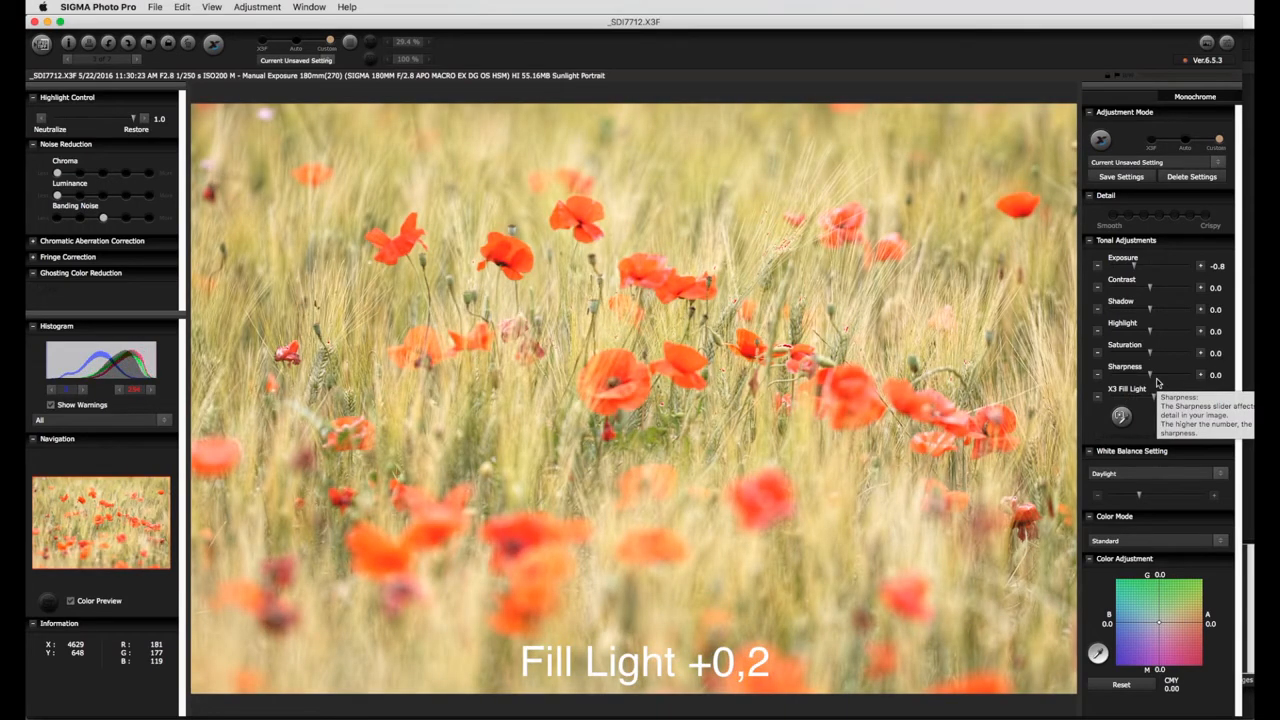
- Lower the exposure to -0.9 and check the white balance setting
{"action": "left_click", "coordinate": [1097, 265]}
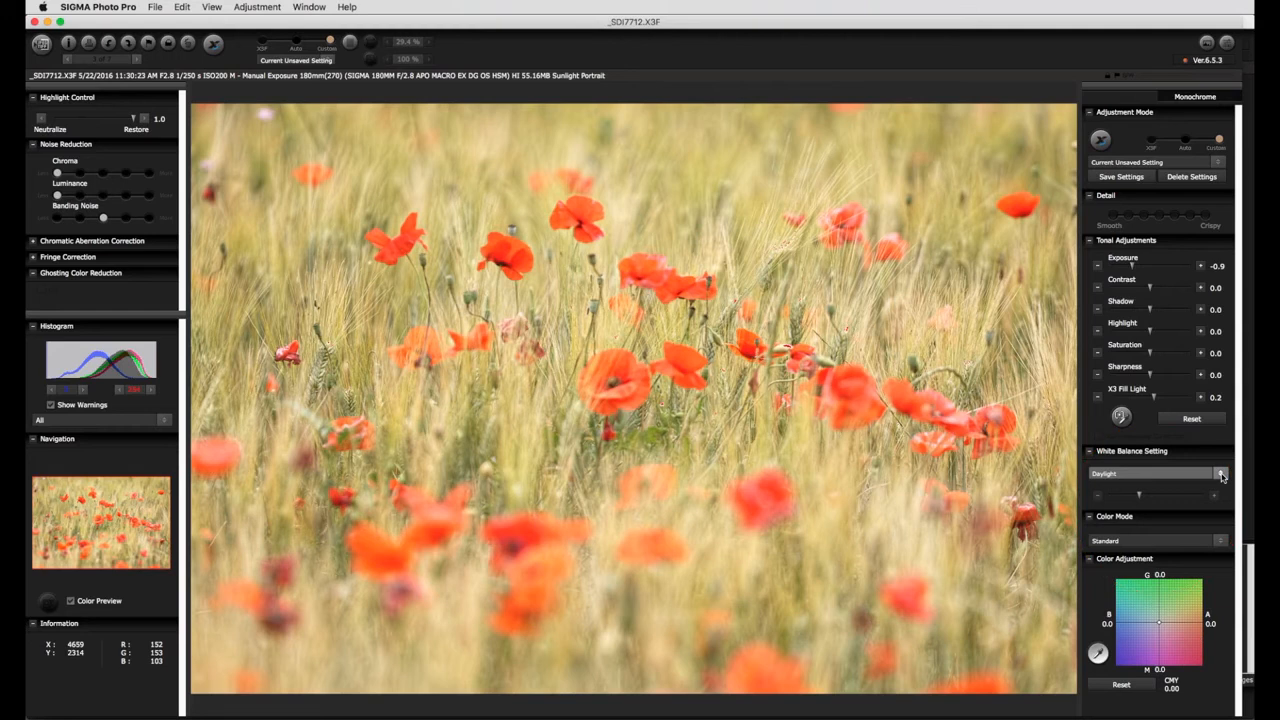
{"action": "left_click", "coordinate": [1221, 474]}
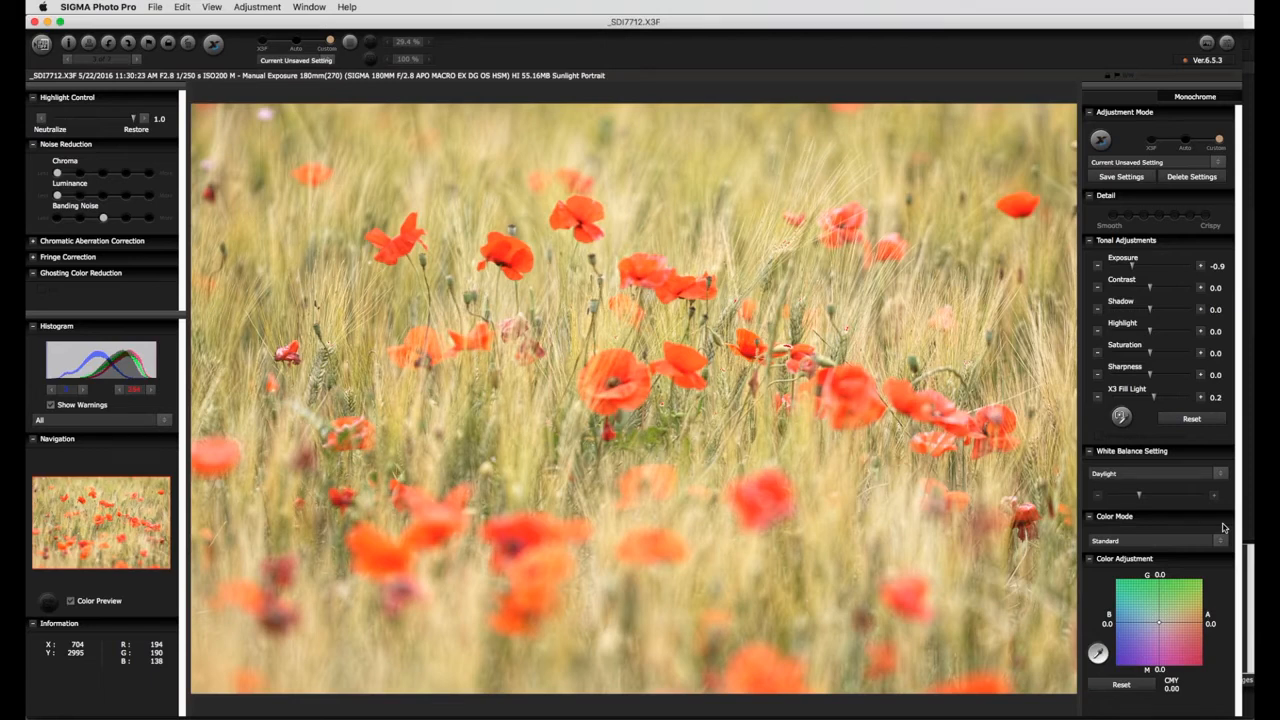
- Look through the available color modes and set the photo's color mode to Portrait
{"action": "left_click", "coordinate": [1220, 540]}
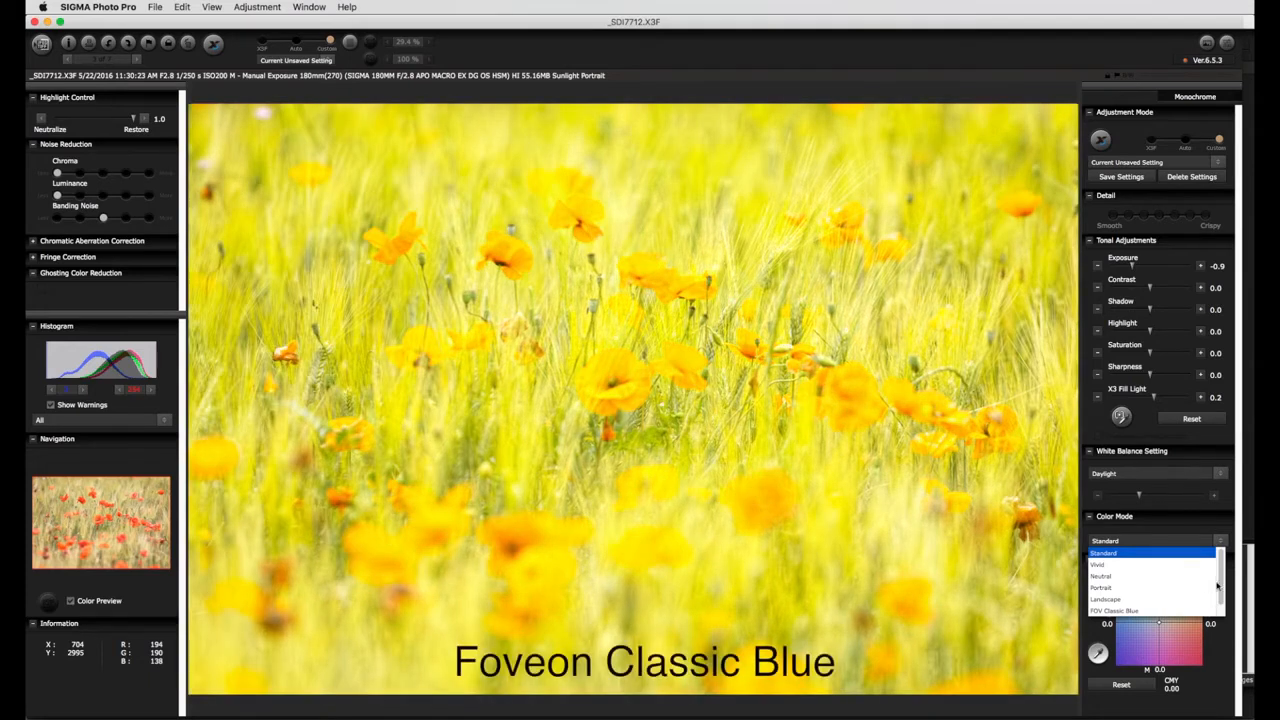
{"action": "left_click_drag", "start_coordinate": [1221, 591], "coordinate": [1223, 603]}
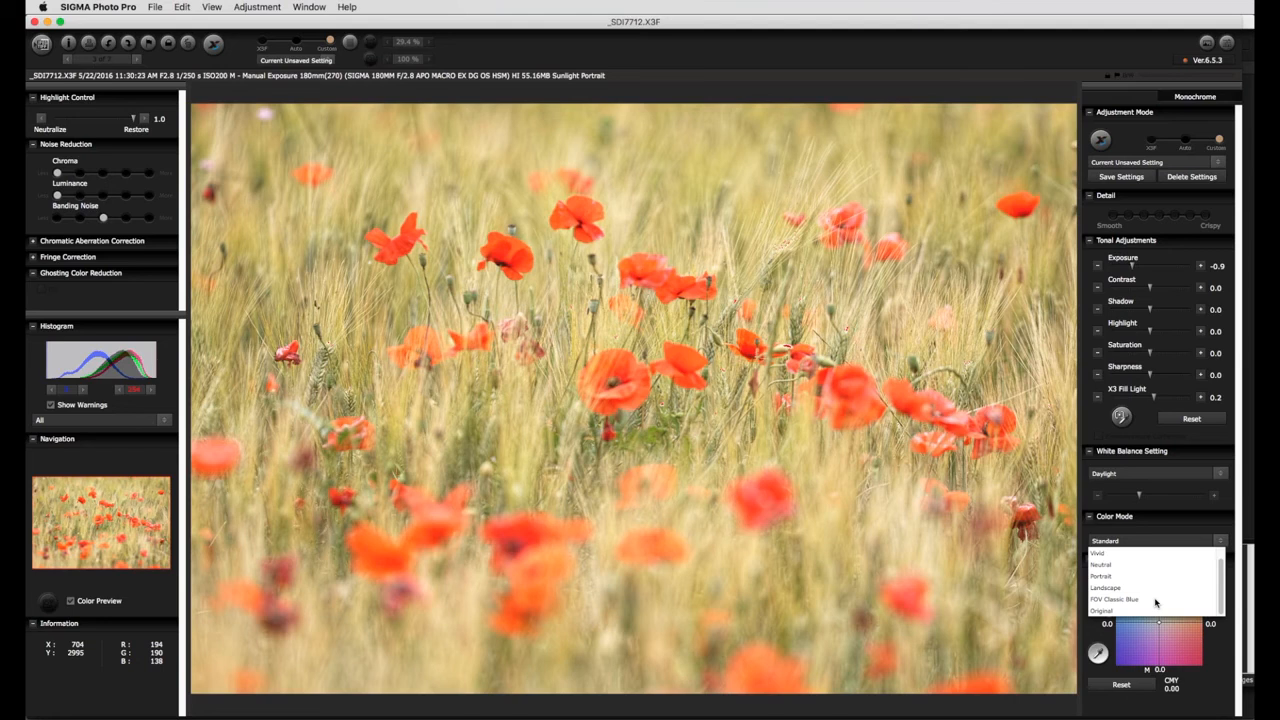
{"action": "left_click", "coordinate": [1219, 526]}
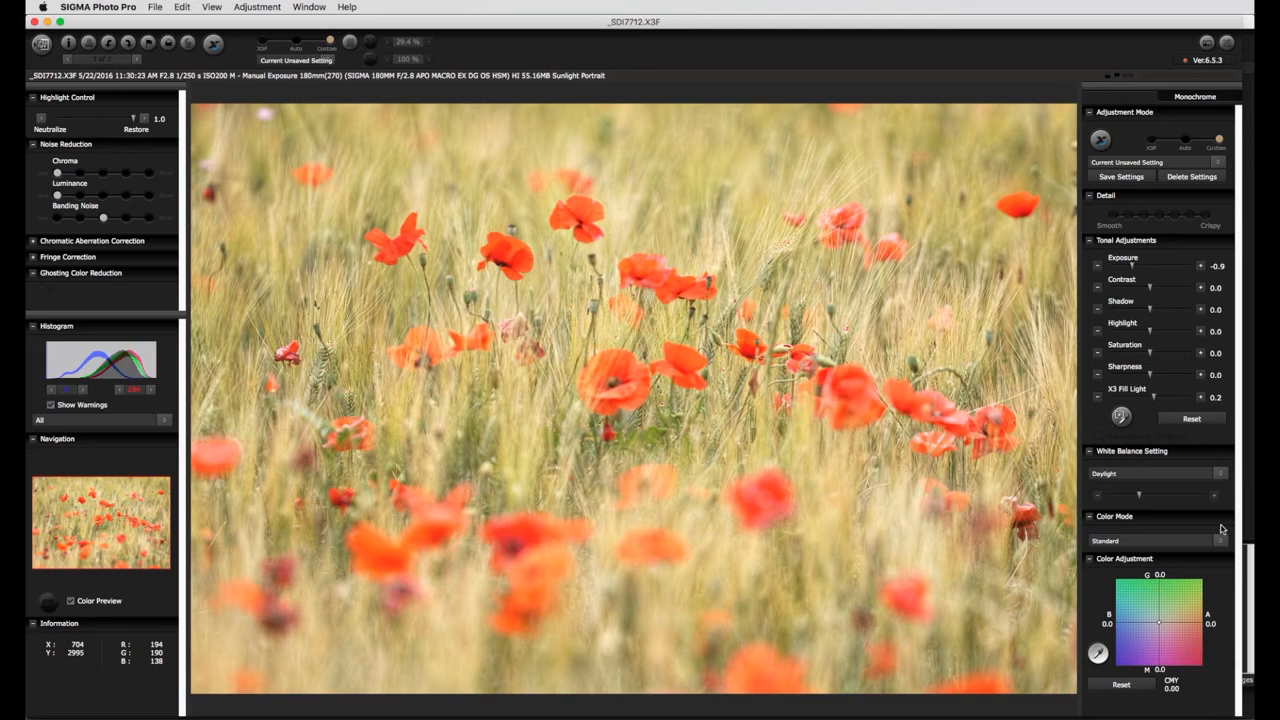
{"action": "left_click", "coordinate": [1220, 540]}
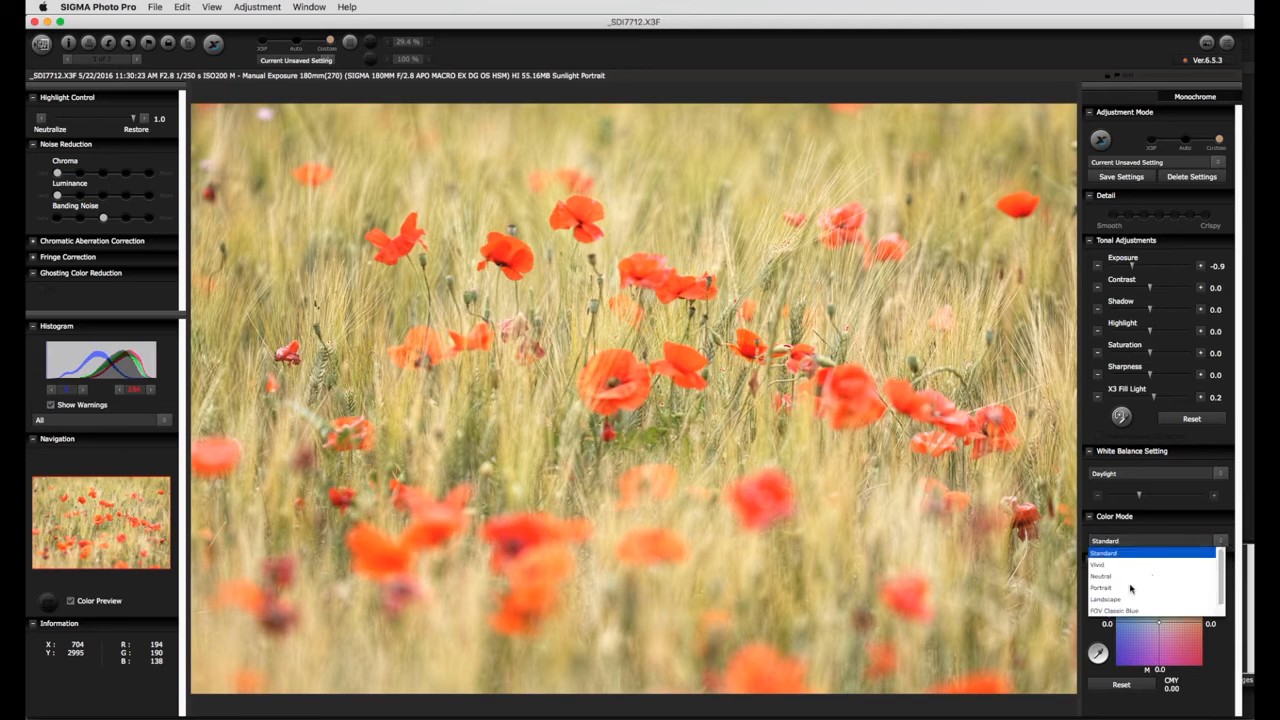
{"action": "left_click", "coordinate": [1118, 589]}
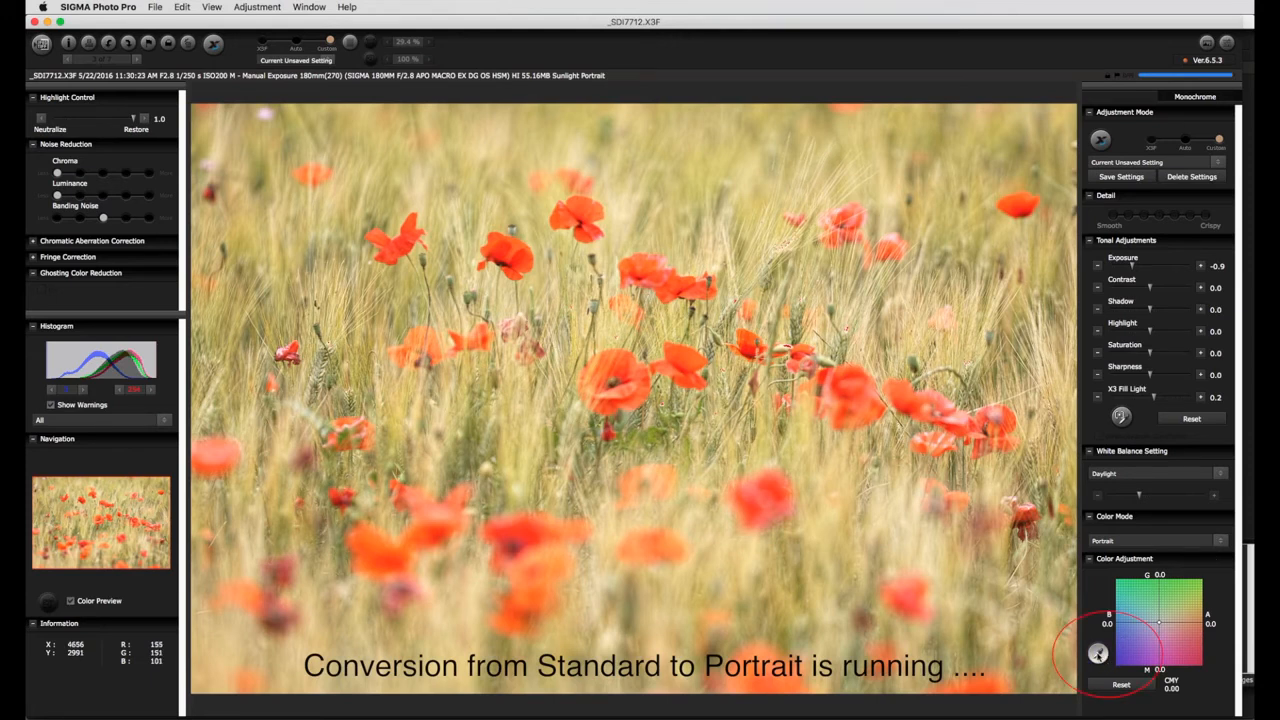
- Shift the color adjustment toward blue and magenta, to B 30.0 and M 10.0
{"action": "left_click", "coordinate": [1098, 652]}
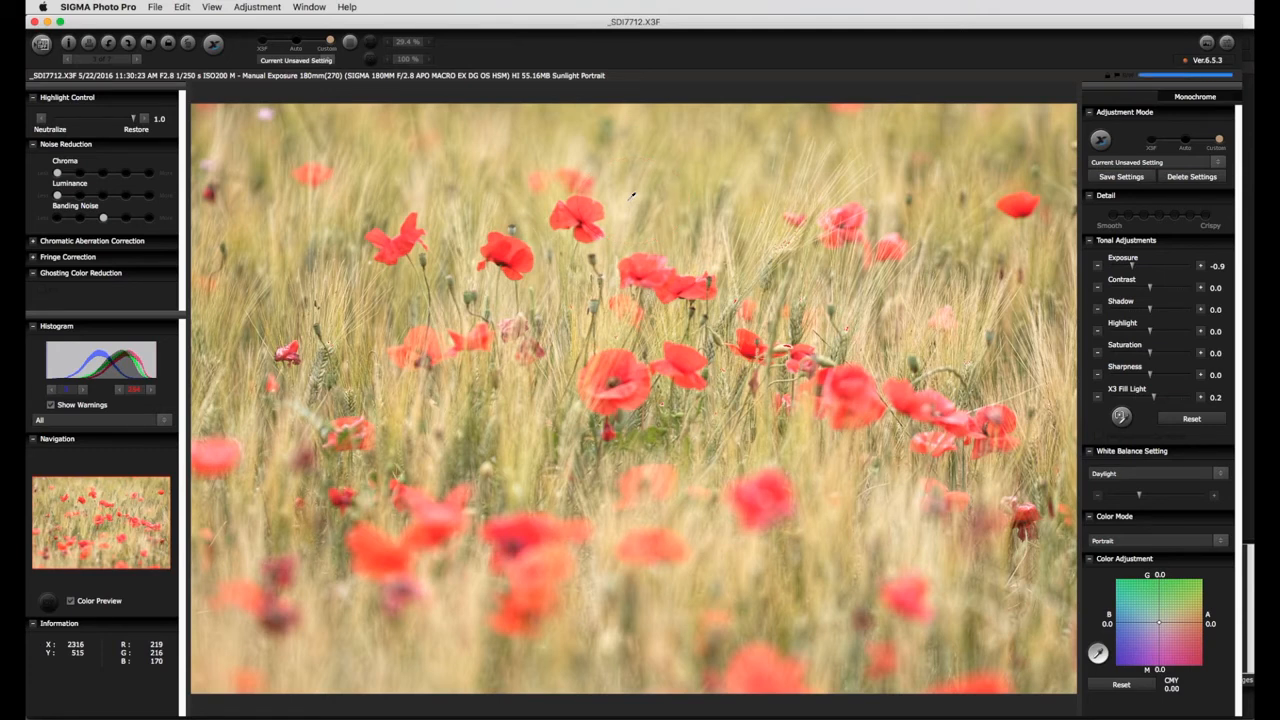
{"action": "left_click", "coordinate": [1121, 640]}
{"action": "key", "text": "Down"}
{"action": "key", "text": "Right"}
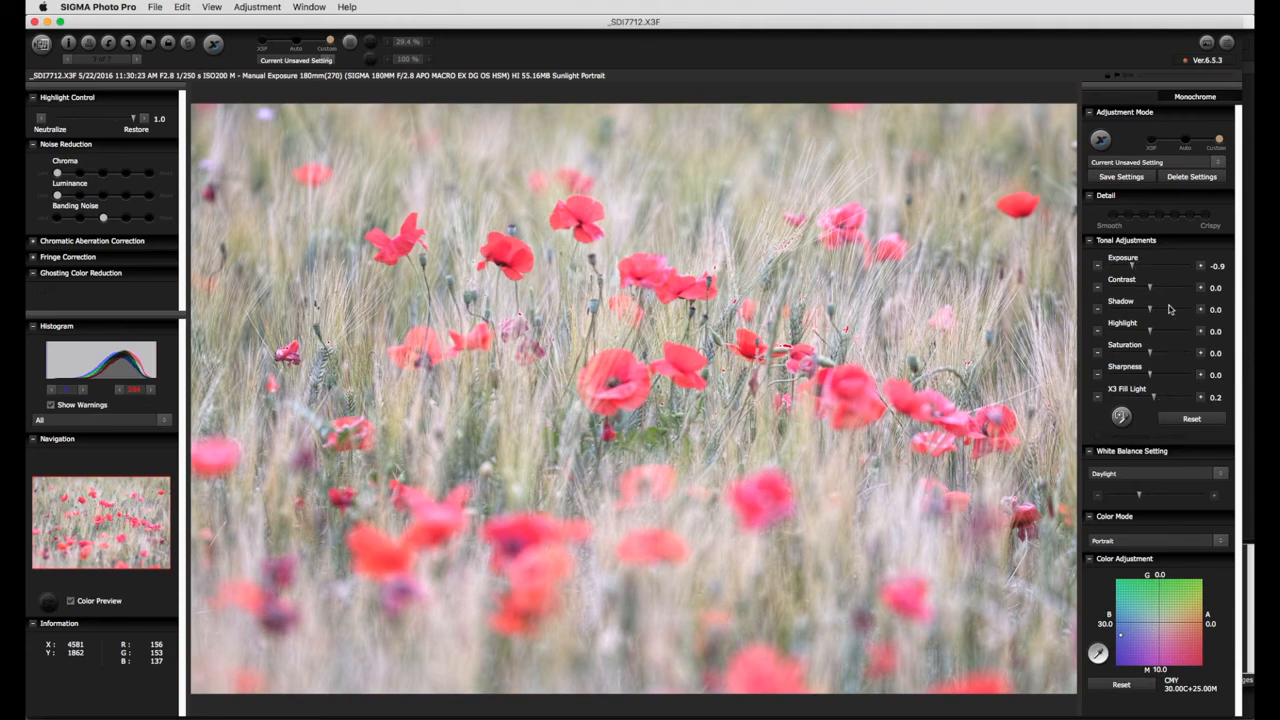
- Set the tonal adjustments to exposure -1.0, contrast 0.1 and saturation 0.5
{"action": "left_click", "coordinate": [1097, 265]}
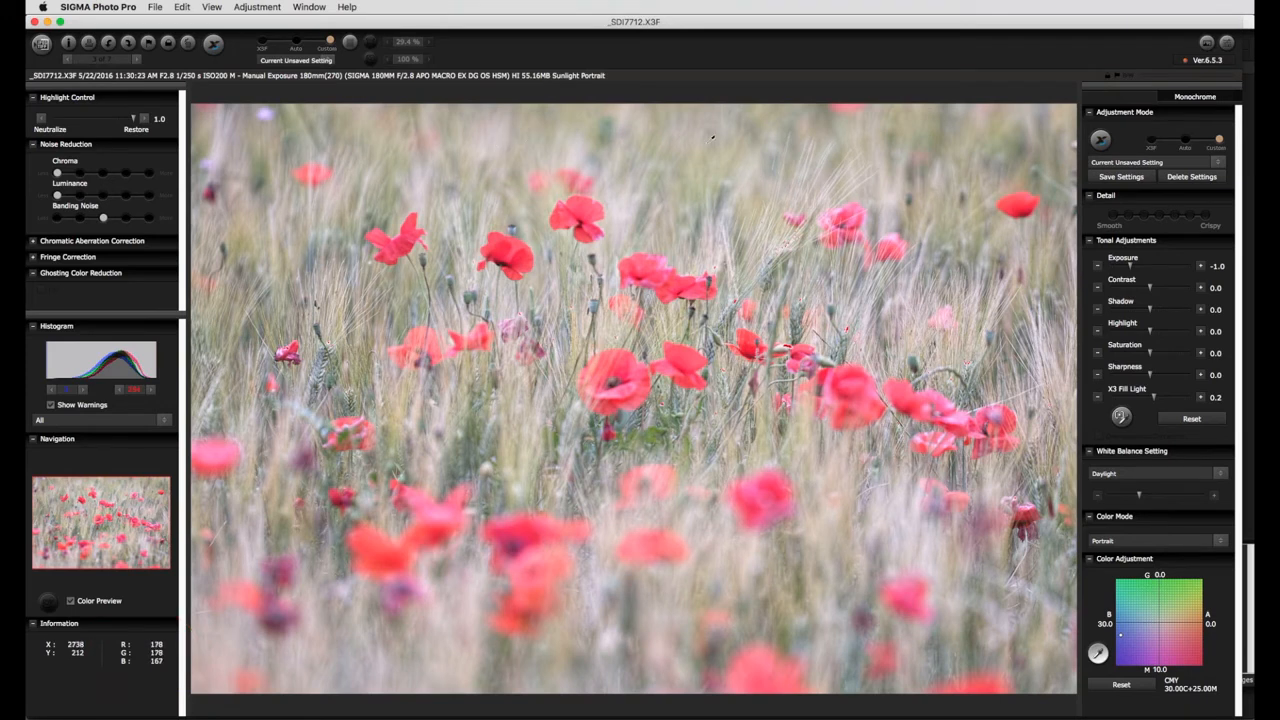
{"action": "left_click", "coordinate": [1201, 288]}
{"action": "left_click", "coordinate": [1201, 288]}
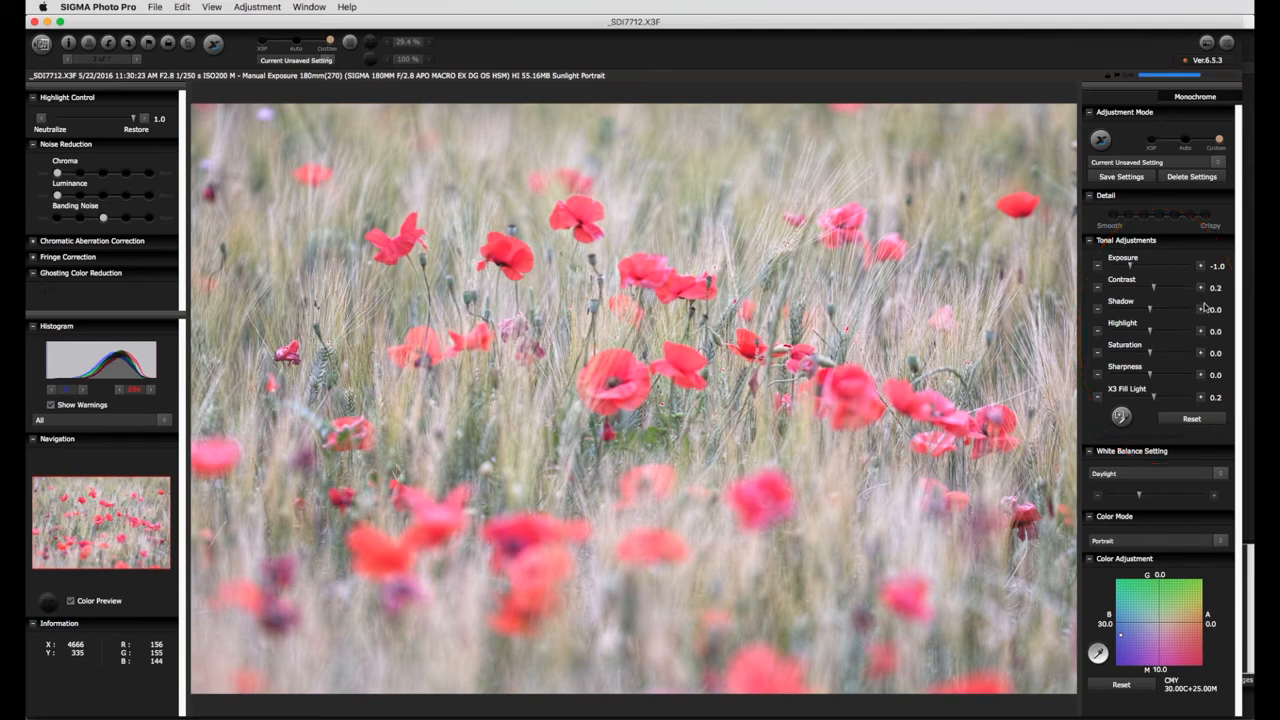
{"action": "left_click", "coordinate": [1160, 355]}
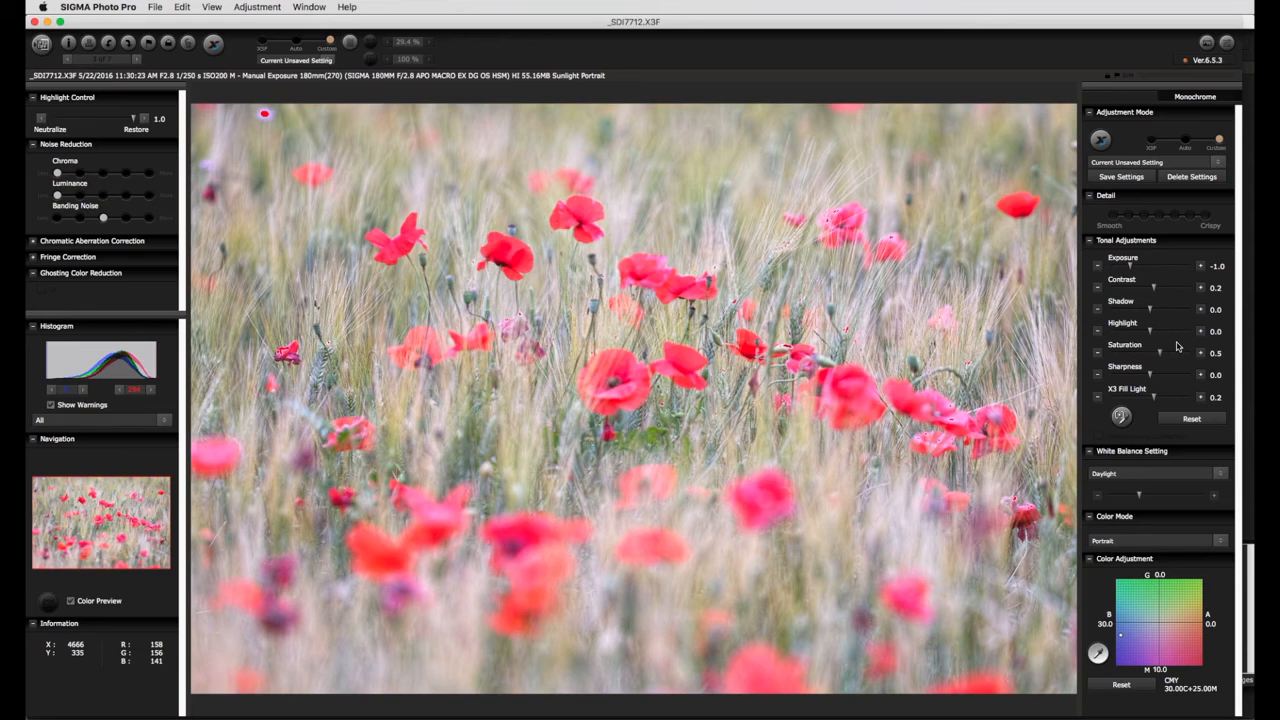
{"action": "left_click", "coordinate": [1097, 287]}
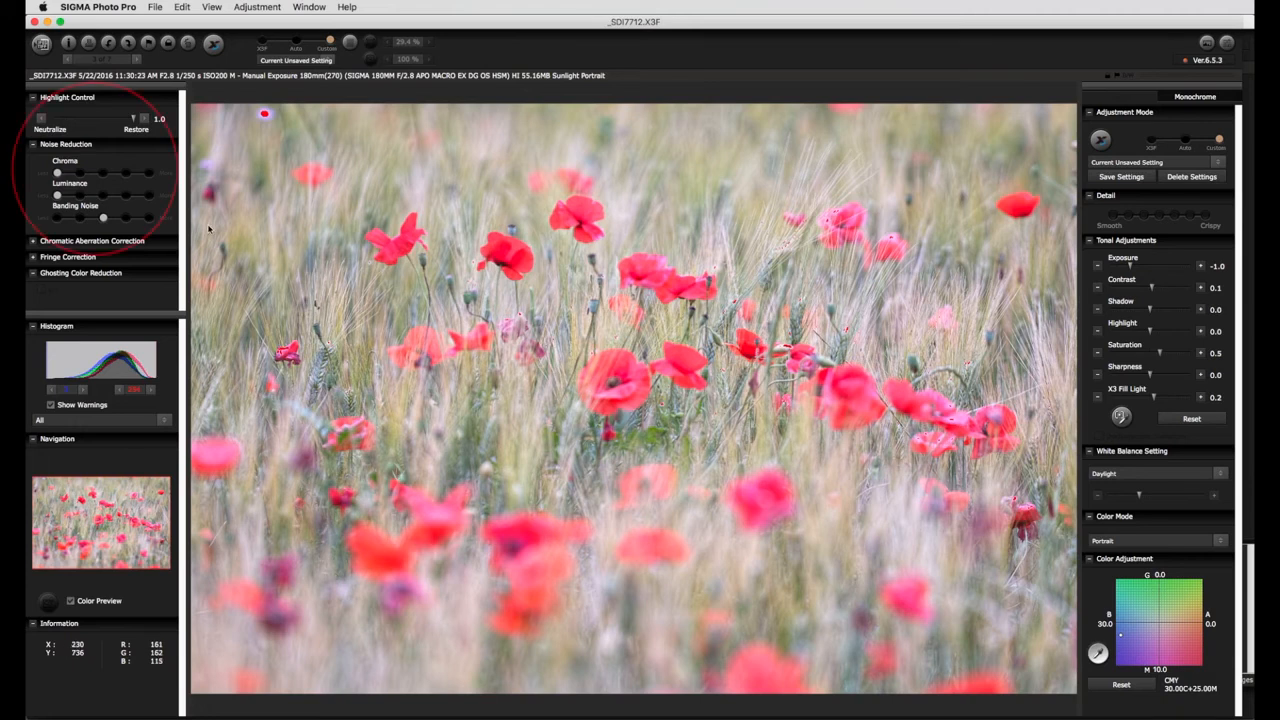
- Raise chroma noise reduction by one notch and set the color adjustment to B 24.0 and M 12.0
{"action": "left_click", "coordinate": [81, 174]}
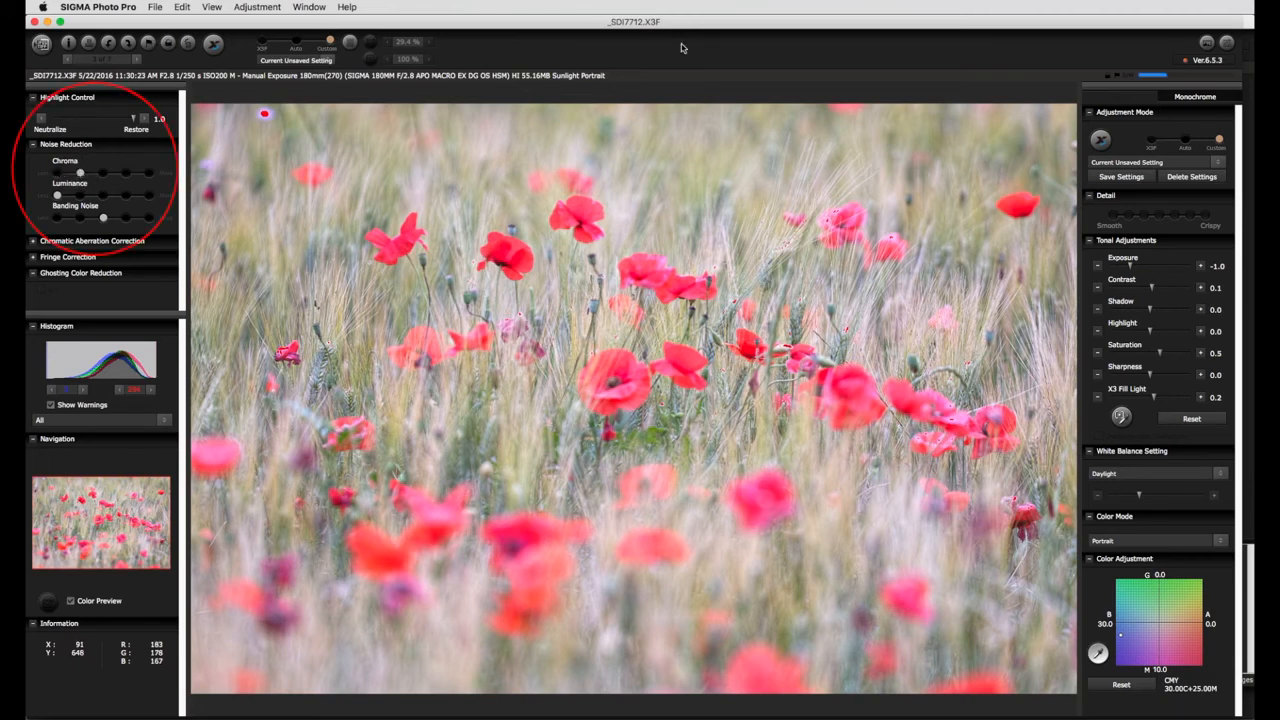
{"action": "left_click", "coordinate": [1130, 642]}
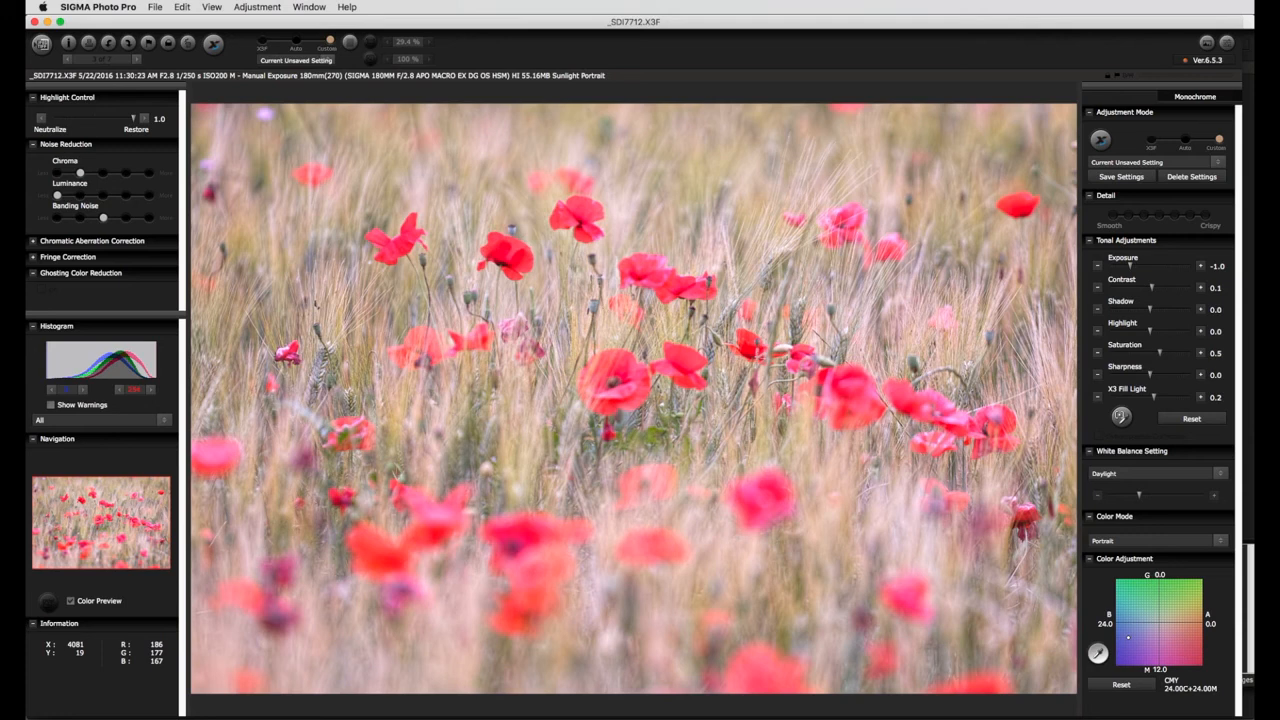
{"action": "left_click", "coordinate": [970, 89]}
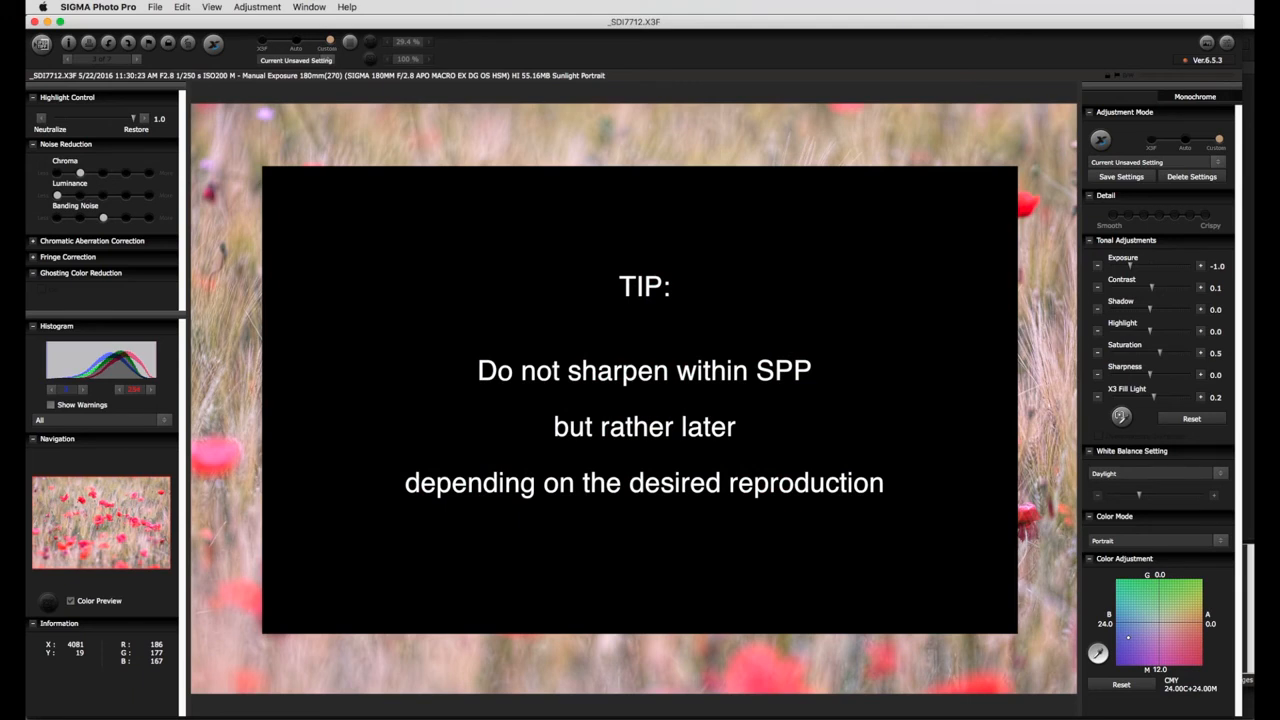
{"action": "left_click", "coordinate": [972, 89]}
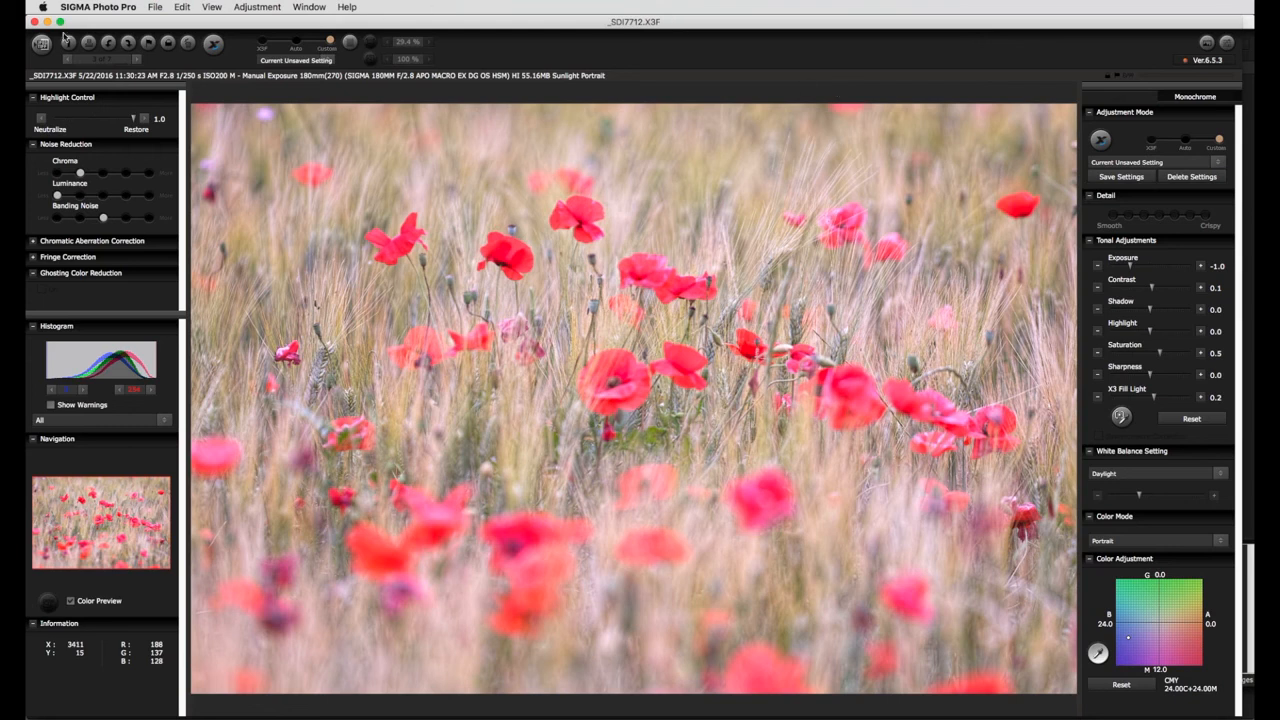
- Start saving the image and choose the 2017_05_TIFF folder on the Desktop as the destination
{"action": "left_click", "coordinate": [42, 45]}
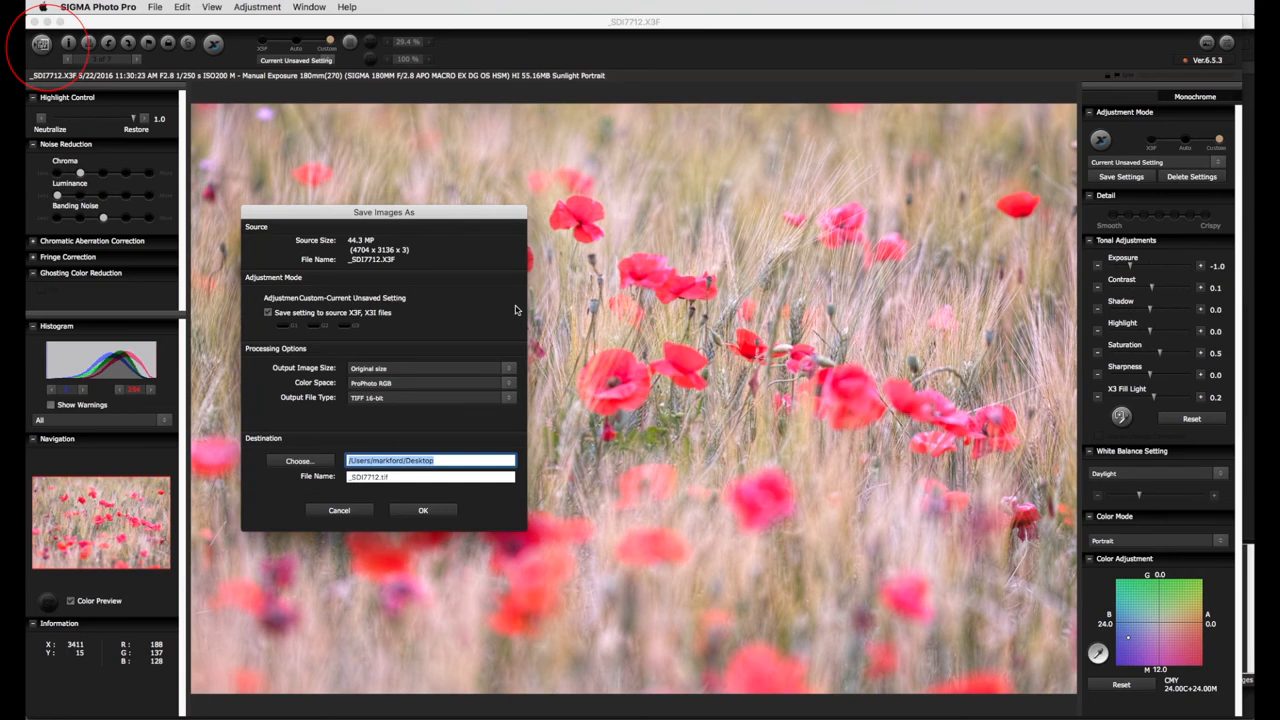
{"action": "left_click", "coordinate": [305, 463]}
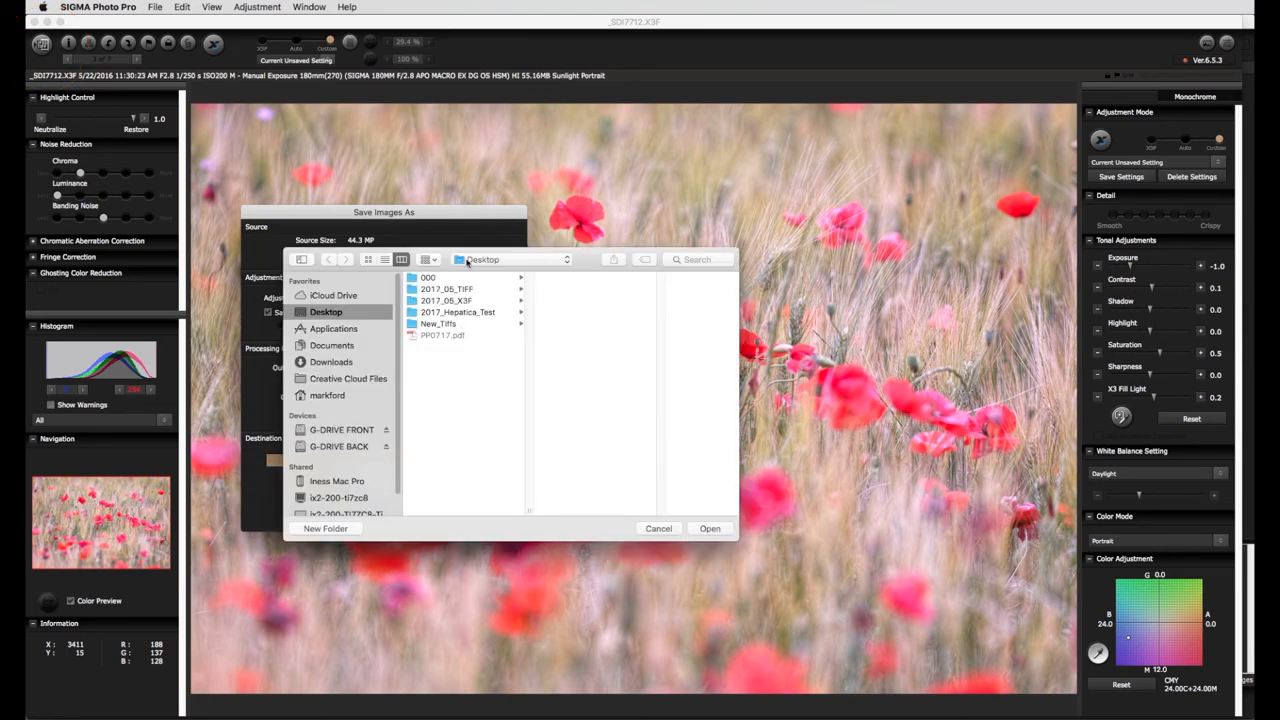
{"action": "left_click", "coordinate": [468, 289]}
{"action": "left_click", "coordinate": [712, 528]}
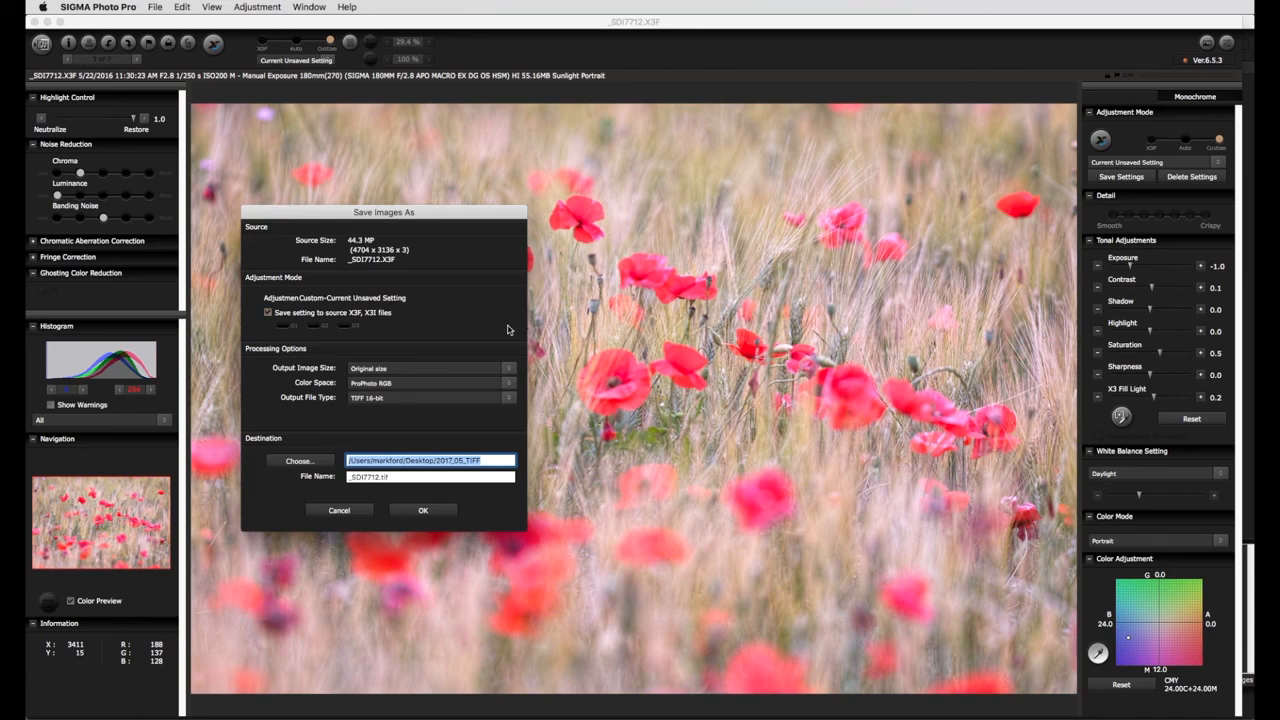
- Examine the options for output image size, color space and output file type in the save settings
{"action": "left_click", "coordinate": [508, 369]}
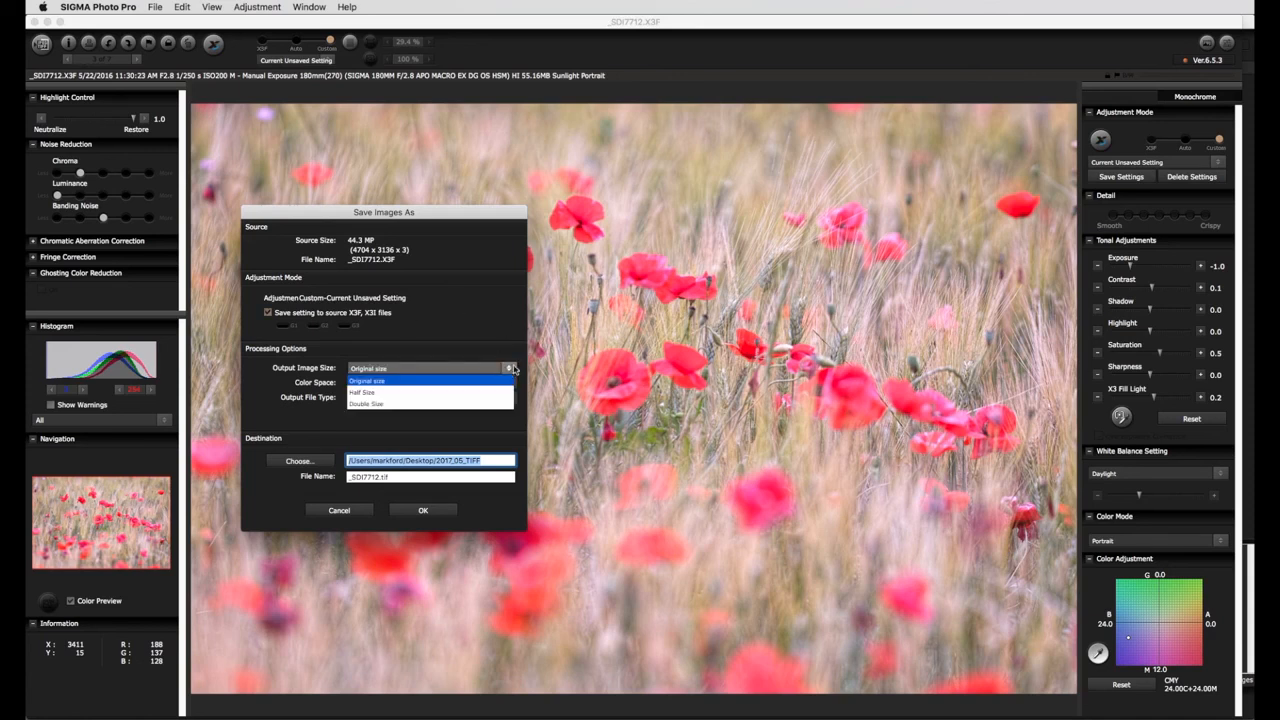
{"action": "left_click", "coordinate": [508, 369]}
{"action": "left_click", "coordinate": [509, 383]}
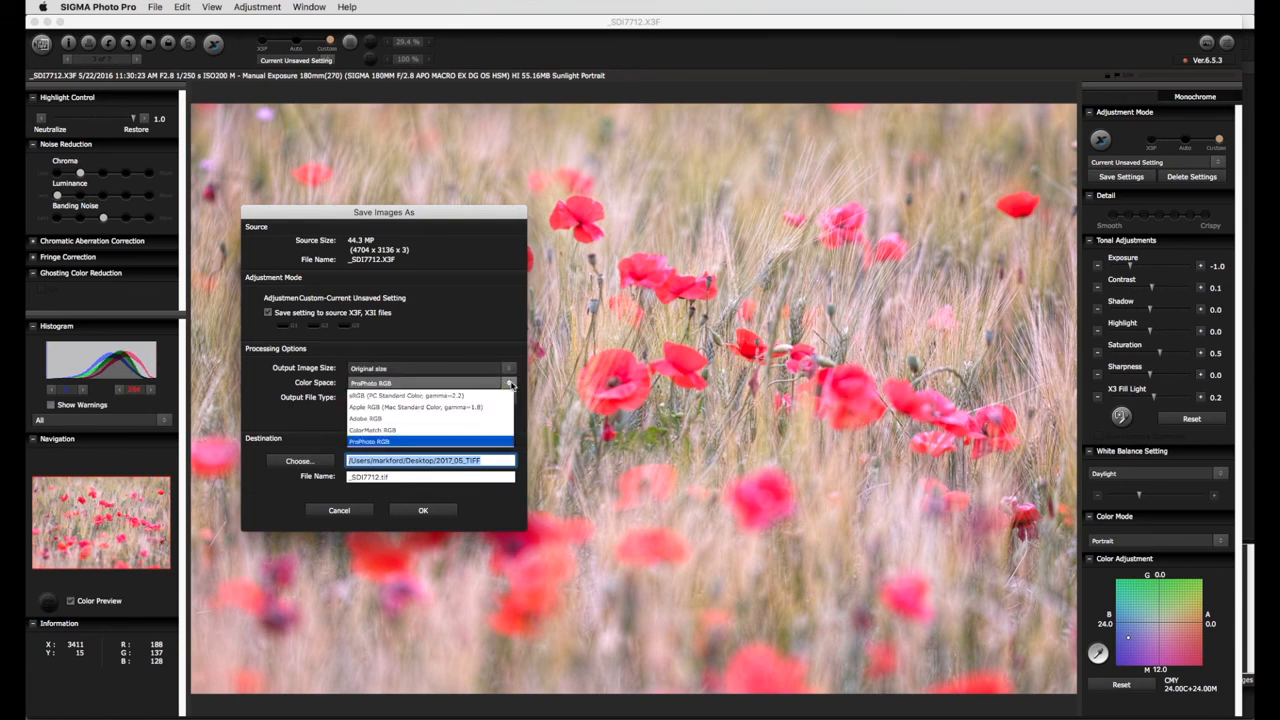
{"action": "left_click", "coordinate": [509, 384]}
{"action": "left_click", "coordinate": [509, 398]}
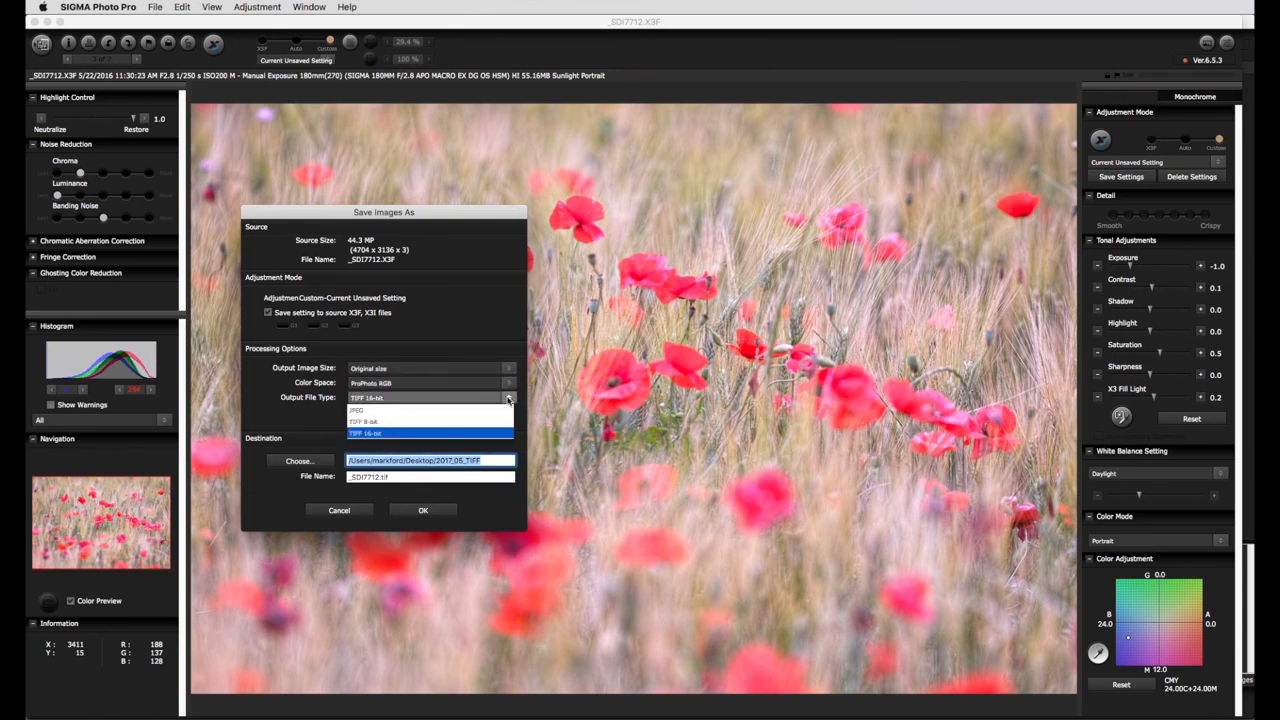
{"action": "left_click", "coordinate": [520, 402]}
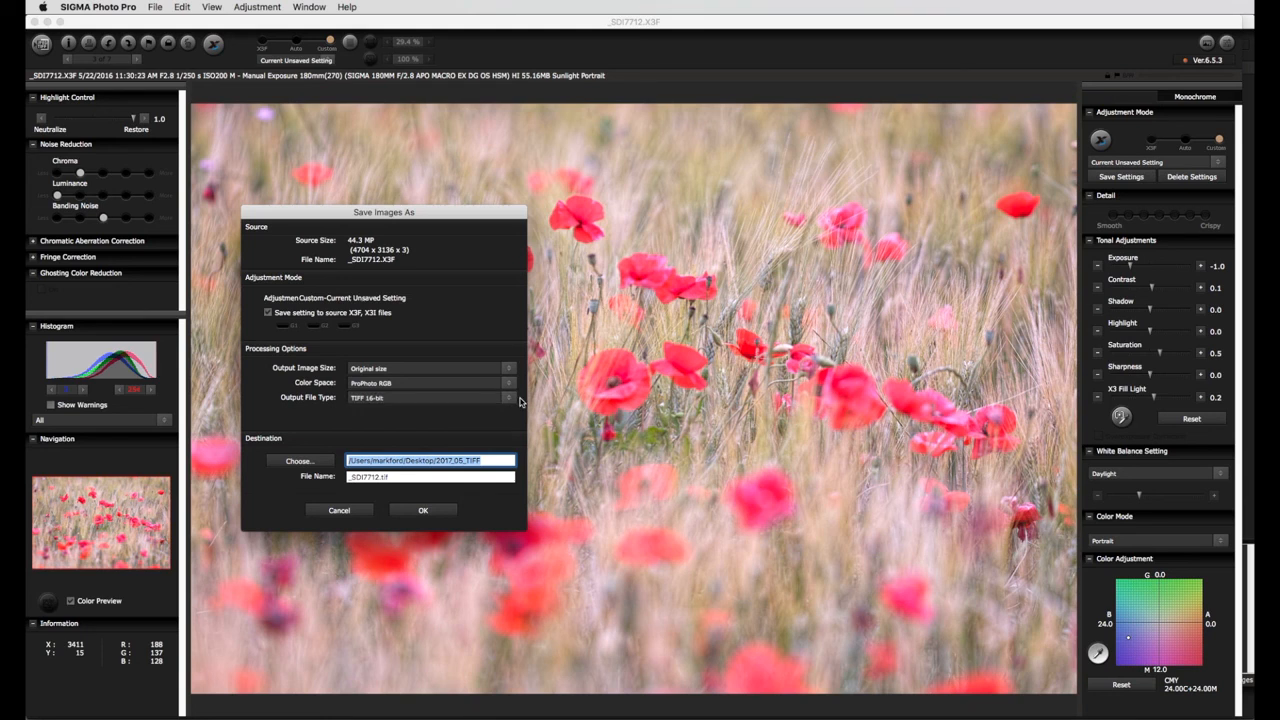
- Name the output file 7712-1+010000+0500+02_day_sport_B24M12.tif and save it
{"action": "type", "text": "10000"}
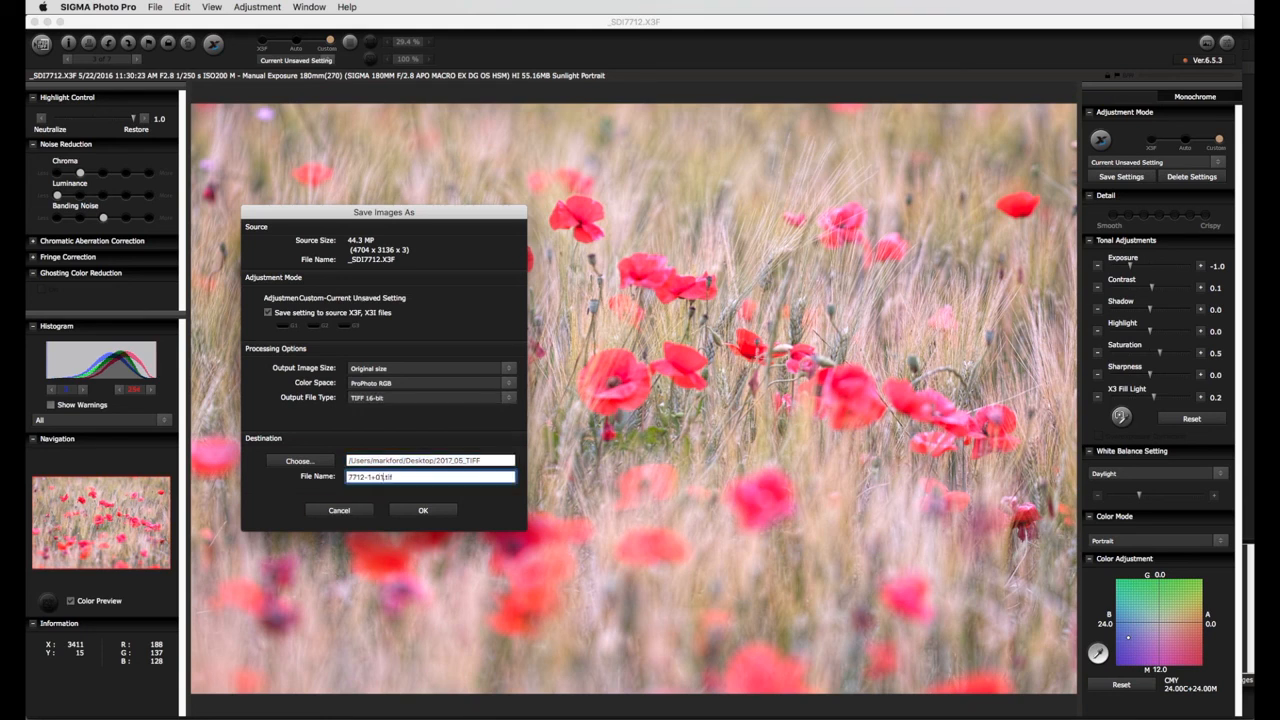
{"action": "type", "text": "+0500+02_day_sport_B24M12"}
{"action": "left_click", "coordinate": [423, 510]}
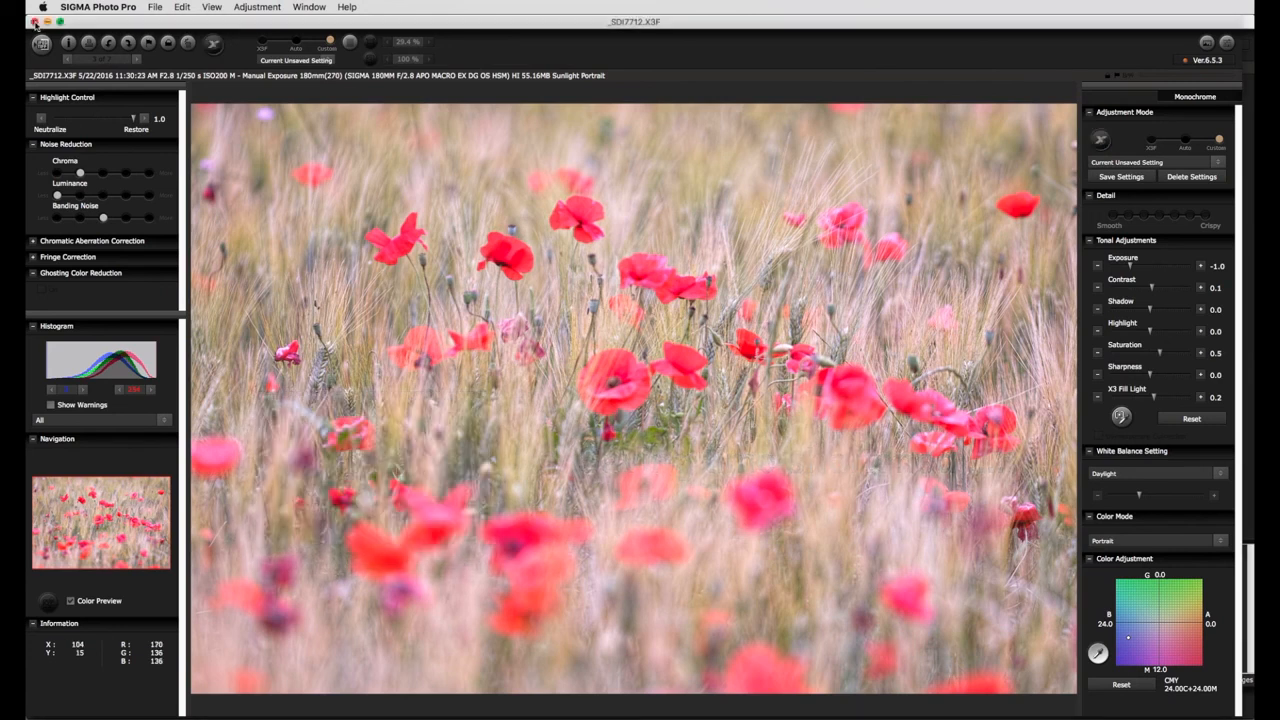
- Close the review window and open the 2017_05_TIFF folder to show the saved TIFF
{"action": "left_click", "coordinate": [34, 21]}
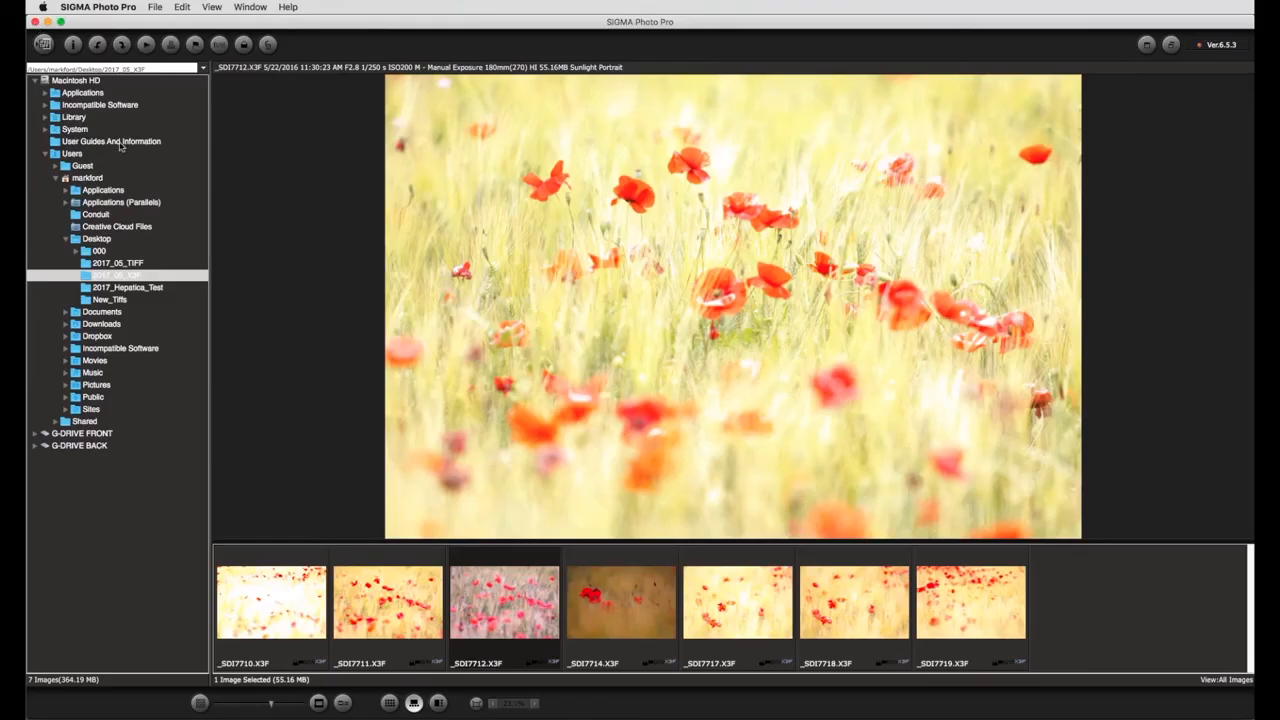
{"action": "left_click", "coordinate": [130, 263]}
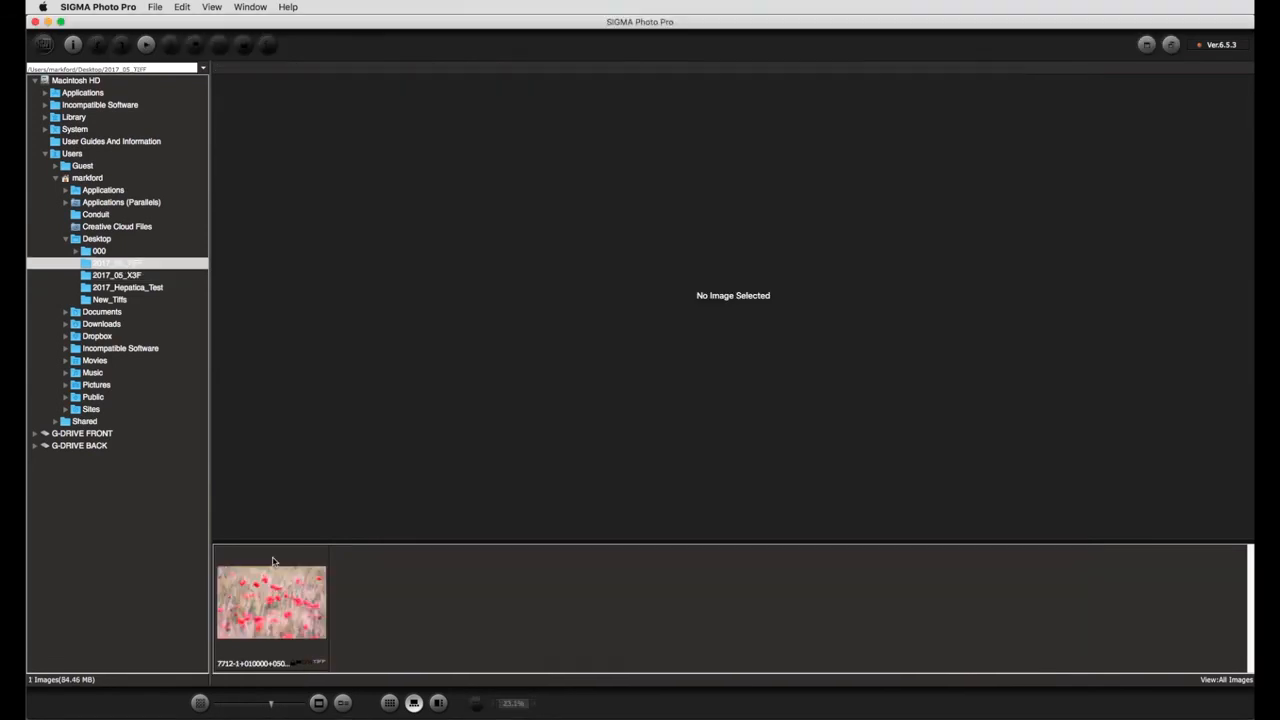